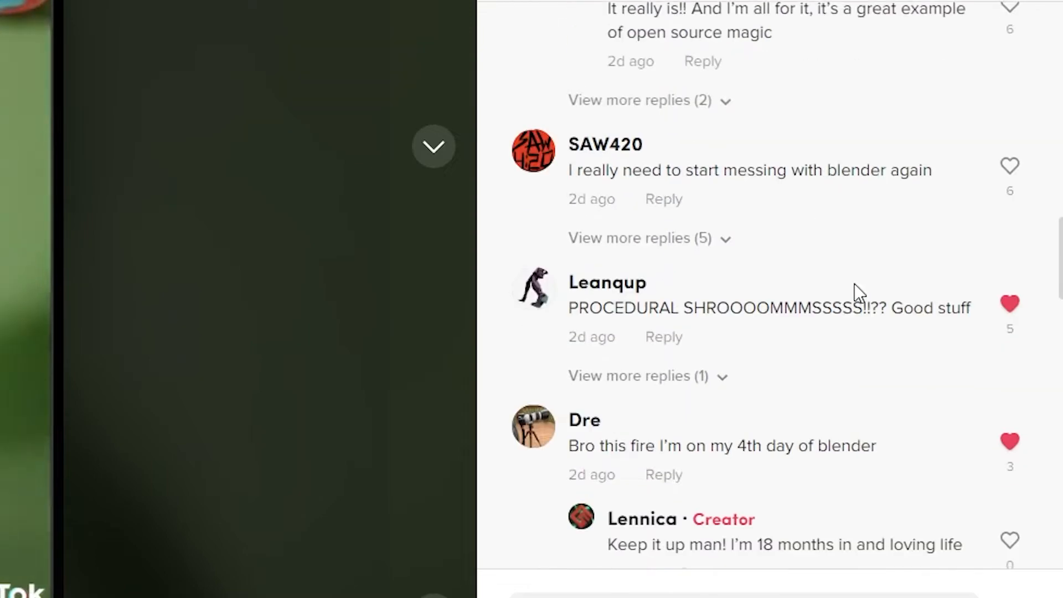
pyautogui.scroll(-10, 855, 284)
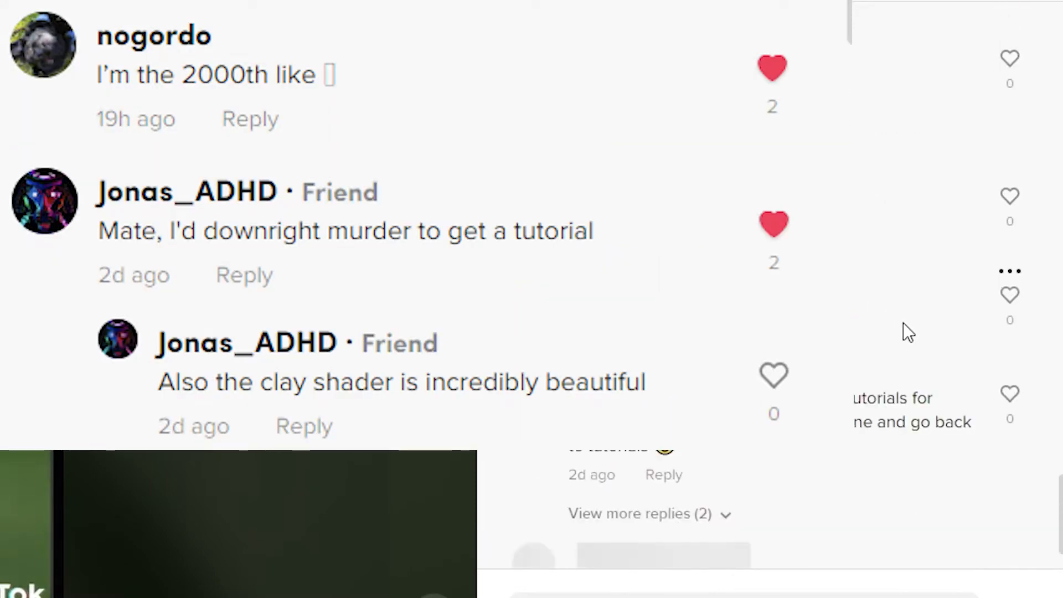
pyautogui.scroll(-8, 935, 354)
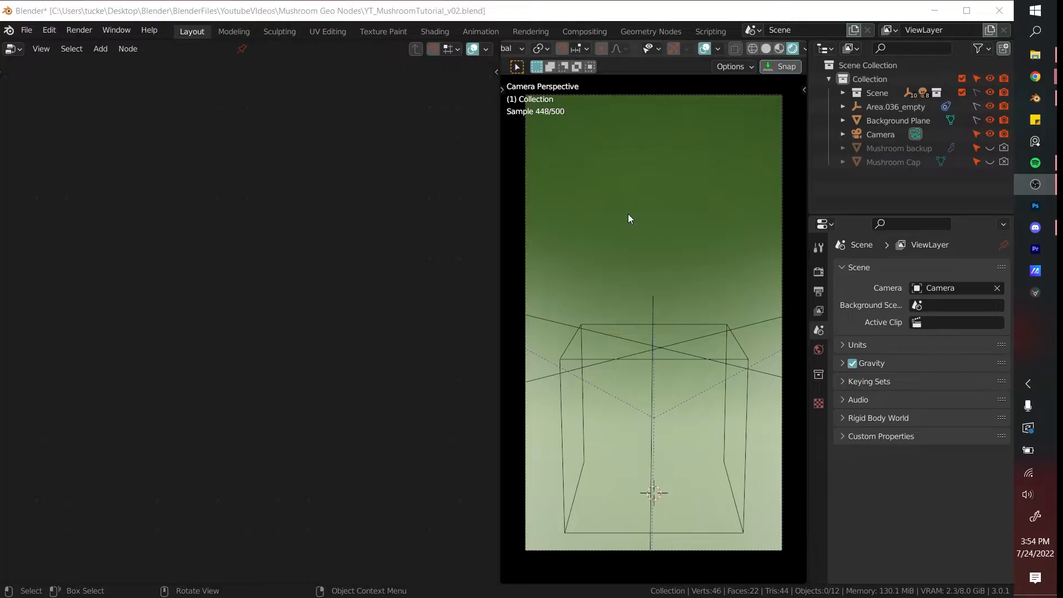
# - Add a cube to the scene and delete all of its mesh geometry in Edit Mode
pyautogui.hotkey('shift', 'a')
pyautogui.moveTo(628, 214)
pyautogui.click(690, 229)
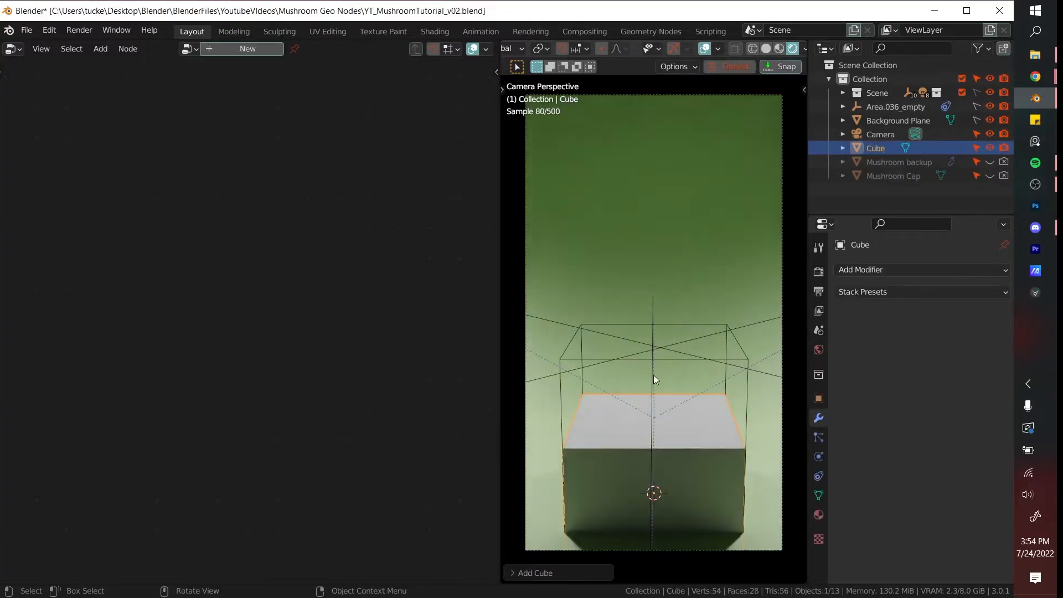
pyautogui.press('Tab')
pyautogui.press('x')
pyautogui.click(689, 393)
pyautogui.press('Tab')
# - Create a new geometry node tree on the cube and connect a Quadratic Bezier node's Curve to the Group Output
pyautogui.click(233, 48)
pyautogui.hotkey('shift', 'a')
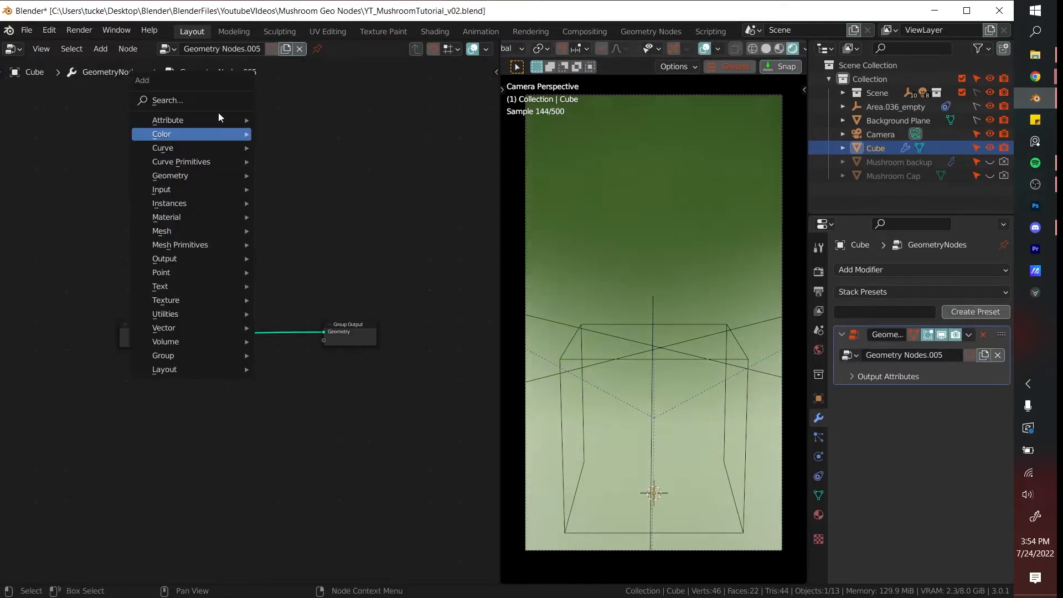
pyautogui.click(220, 100)
pyautogui.write('quad')
pyautogui.click(256, 137)
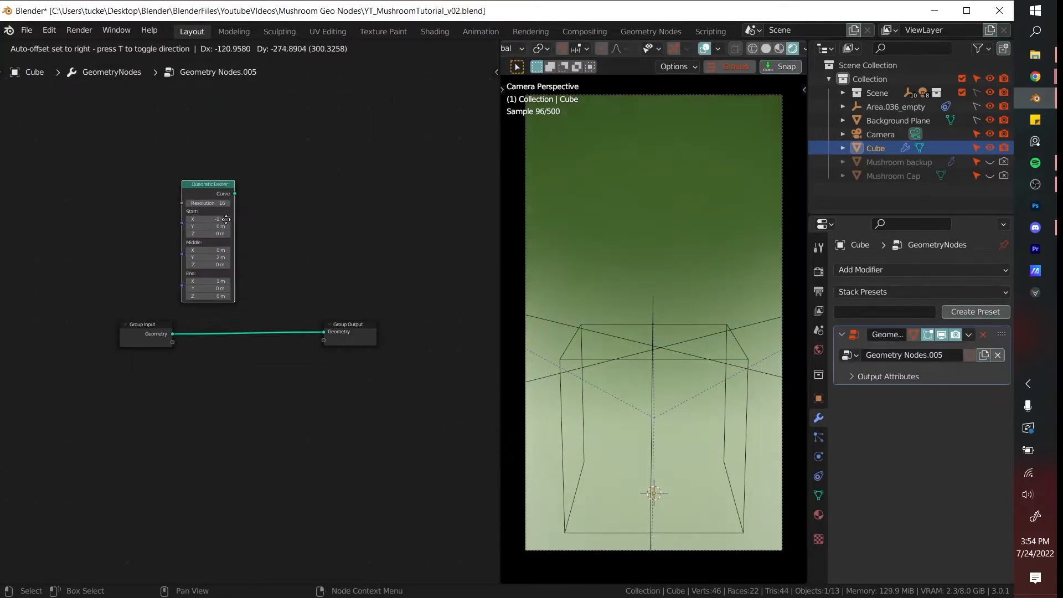
pyautogui.click(238, 193)
pyautogui.moveTo(310, 321); pyautogui.dragTo(323, 332)
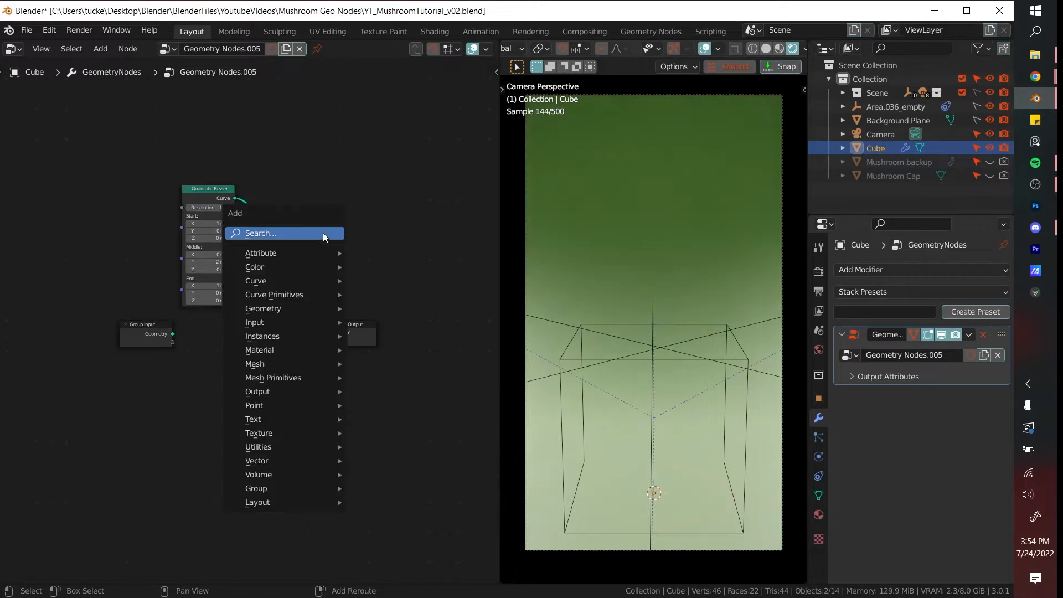
# - Insert a Curve to Mesh node between the Quadratic Bezier and the Group Output
pyautogui.click(324, 233)
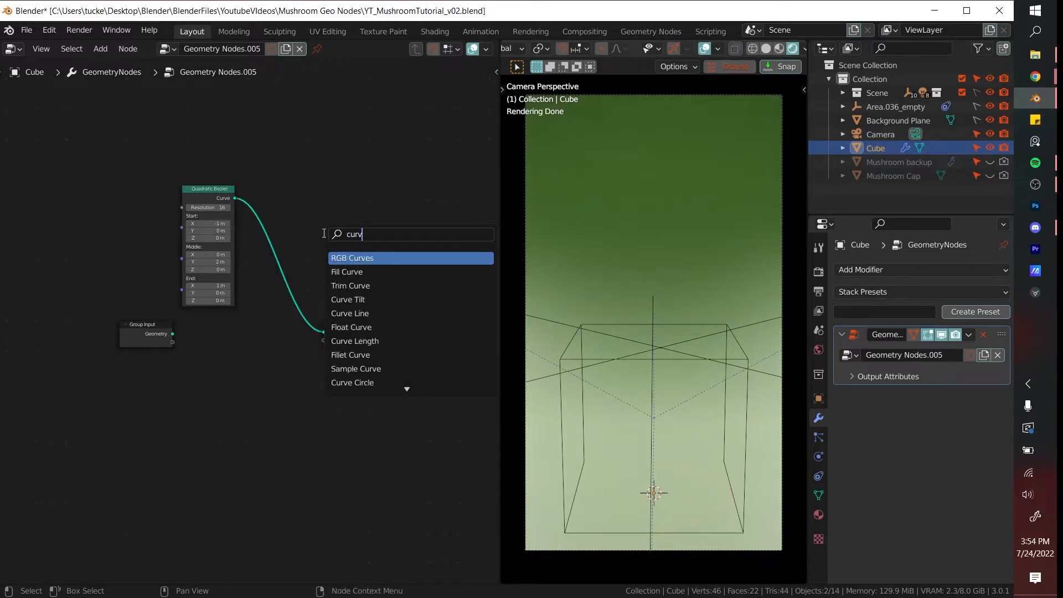
pyautogui.press('Return')
pyautogui.click(292, 299)
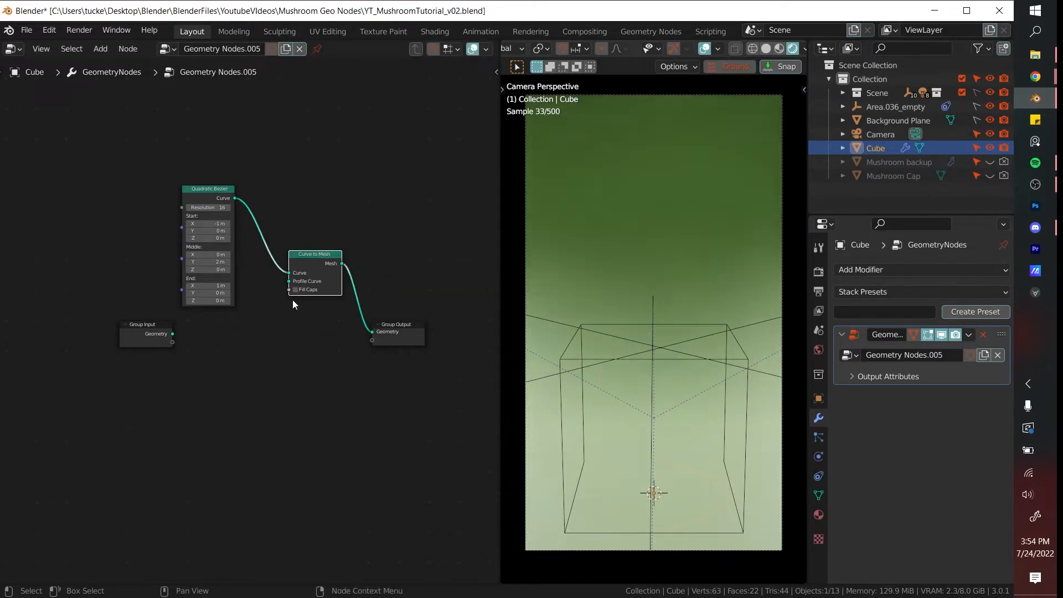
# - Add a Curve Circle node and connect it to the Profile Curve input of Curve to Mesh
pyautogui.hotkey('shift', 'a')
pyautogui.click(292, 306)
pyautogui.write('circ')
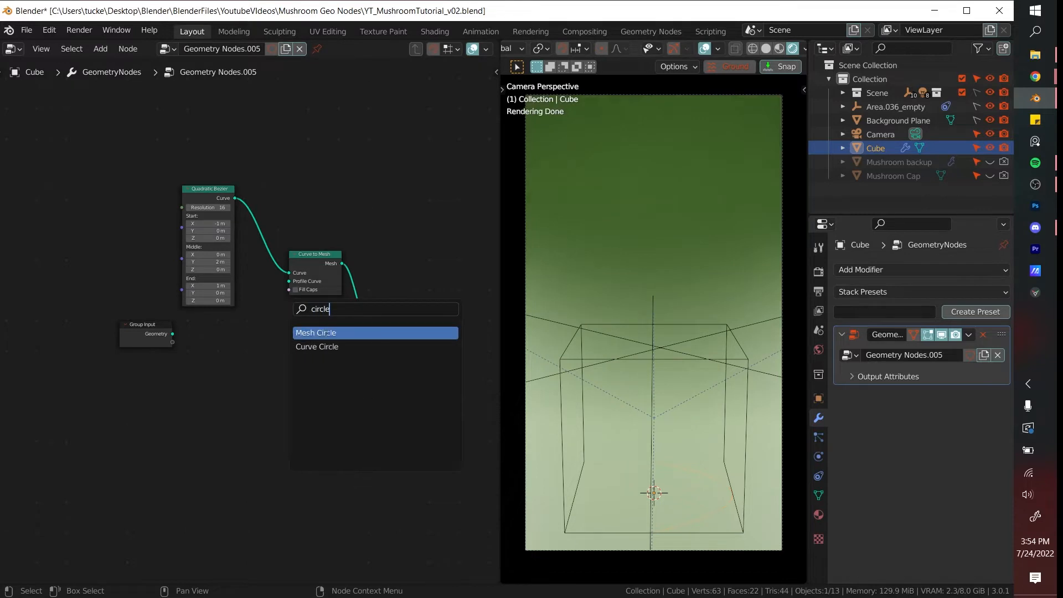
pyautogui.write('le')
pyautogui.click(319, 347)
pyautogui.moveTo(292, 302); pyautogui.dragTo(290, 281)
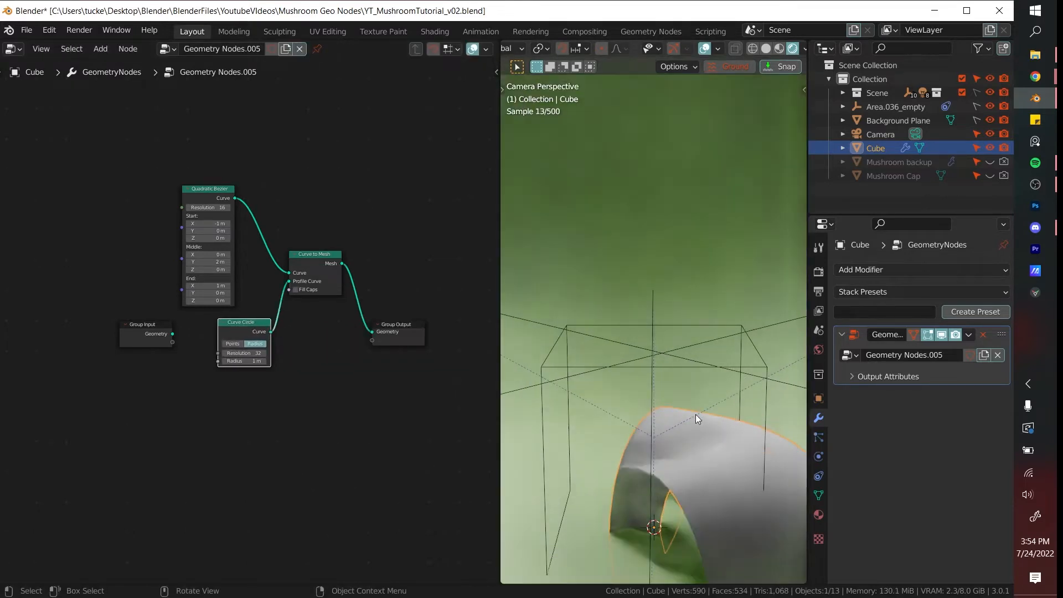
# - Set the Quadratic Bezier's End Z to 3 m and its Start X, Middle Y and End X to 0 m
pyautogui.write('3')
pyautogui.press('Return')
pyautogui.doubleClick(202, 287)
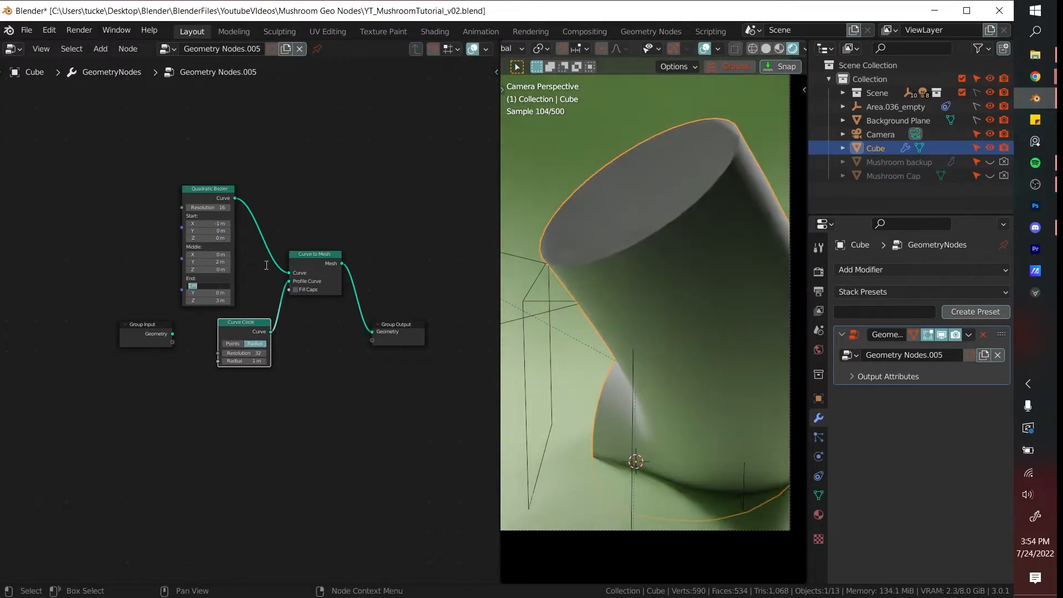
pyautogui.write('0')
pyautogui.press('Return')
pyautogui.press('BackSpace')
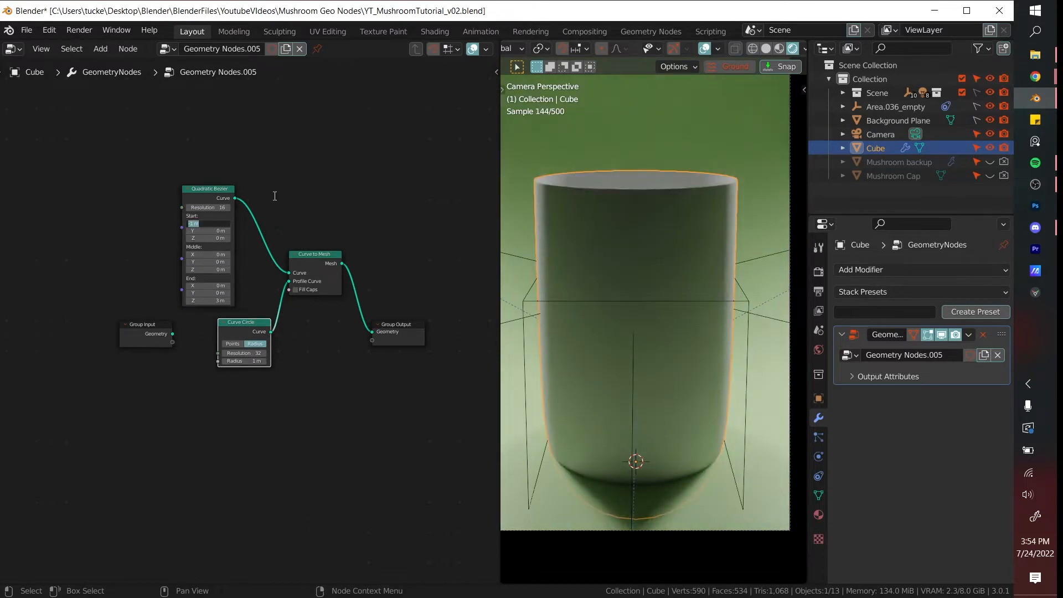
pyautogui.write('0')
pyautogui.press('Return')
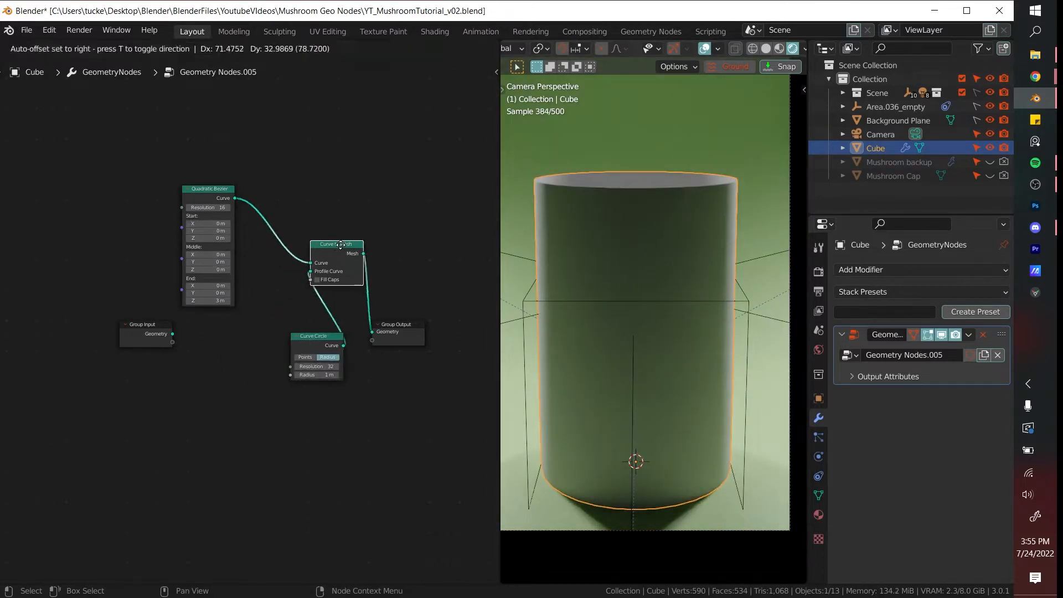
# - Make room in the node tree and insert a Set Position node between the Quadratic Bezier and Curve to Mesh
pyautogui.moveTo(341, 245); pyautogui.dragTo(358, 238)
pyautogui.click(315, 287)
pyautogui.scroll(1, 252, 322)
pyautogui.hotkey('shift', 'a')
pyautogui.click(254, 298)
pyautogui.write('set')
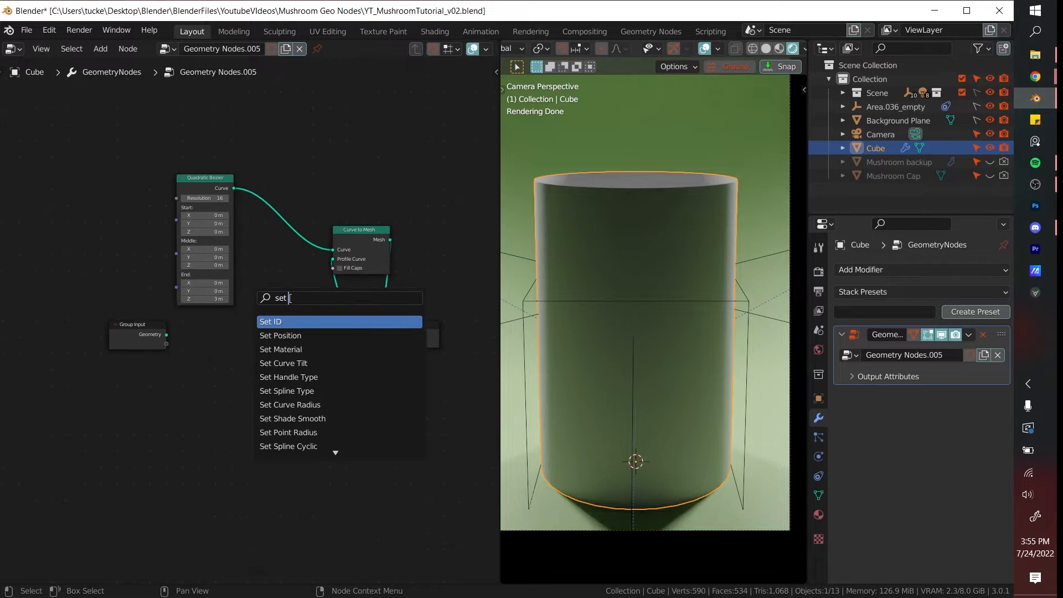
pyautogui.click(302, 336)
pyautogui.click(292, 224)
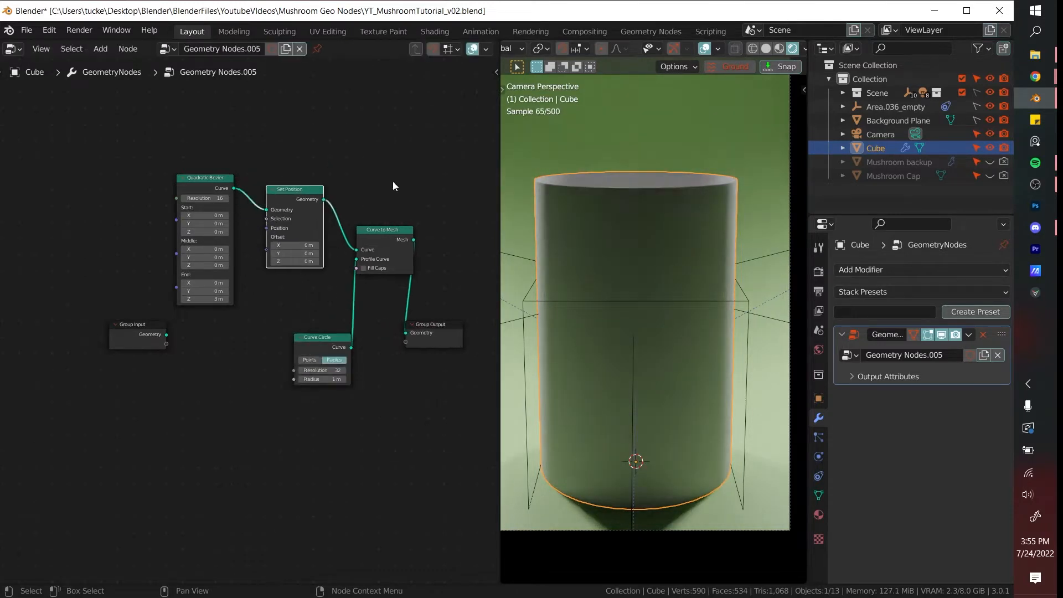
# - Add a Noise Texture node and connect its Color output to the Offset of Set Position
pyautogui.hotkey('shift', 'a')
pyautogui.click(270, 298)
pyautogui.write('noi')
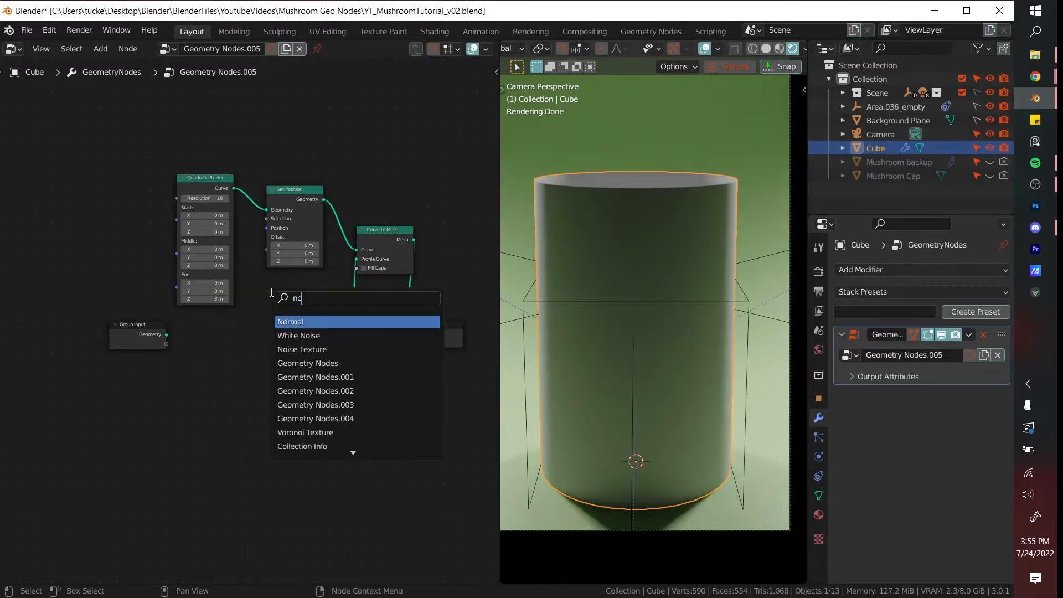
pyautogui.click(290, 334)
pyautogui.click(197, 356)
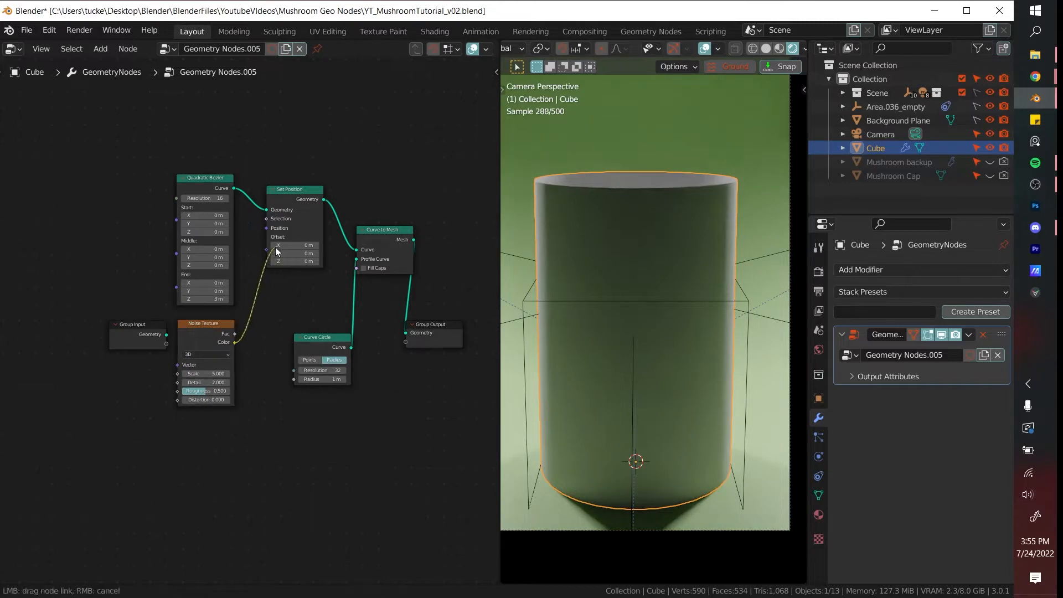
pyautogui.moveTo(276, 252); pyautogui.dragTo(267, 251)
pyautogui.scroll(1, 269, 338)
pyautogui.moveTo(238, 381); pyautogui.dragTo(231, 364, button='middle')
pyautogui.moveTo(206, 361)
pyautogui.mouseDown()
pyautogui.moveTo(185, 361)
pyautogui.moveTo(206, 360)
pyautogui.mouseUp()
pyautogui.scroll(-3, 560, 354)
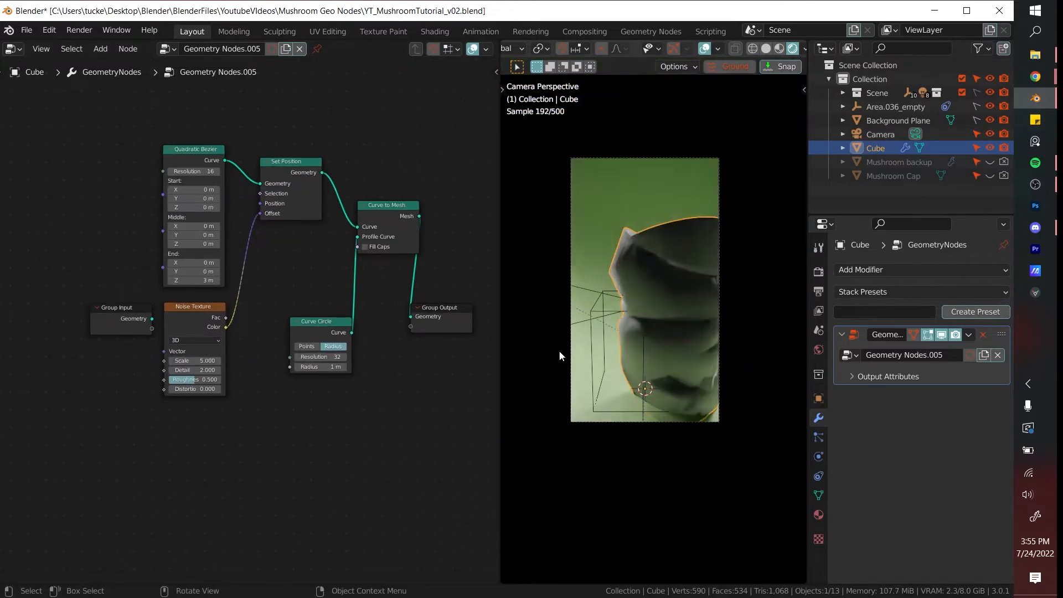
# - Insert a Set Curve Radius node between Set Position and Curve to Mesh with a radius of 0.2 m
pyautogui.hotkey('shift', 'a')
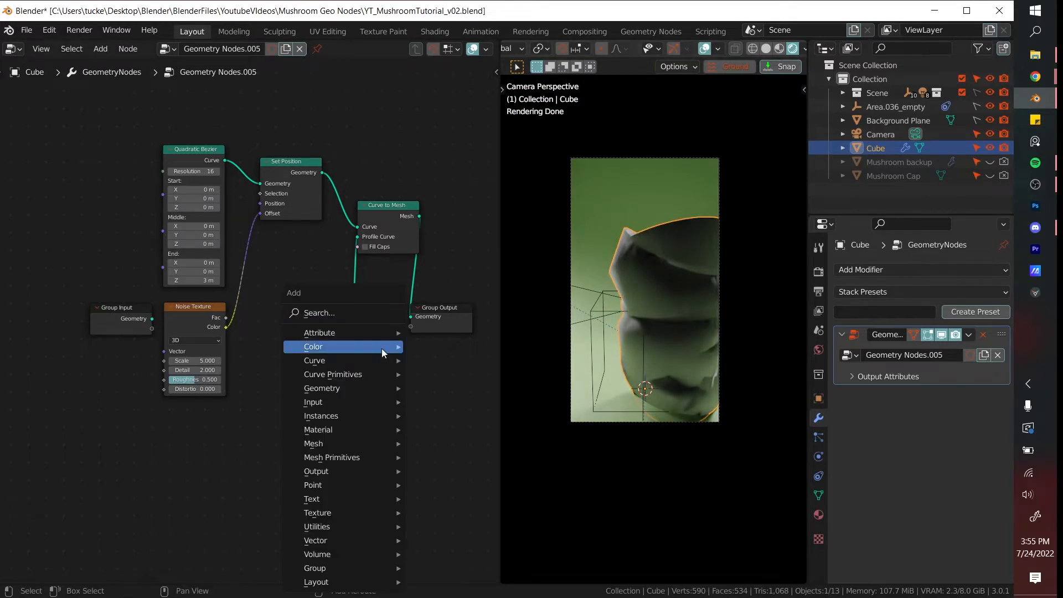
pyautogui.click(365, 317)
pyautogui.write('set c')
pyautogui.click(422, 357)
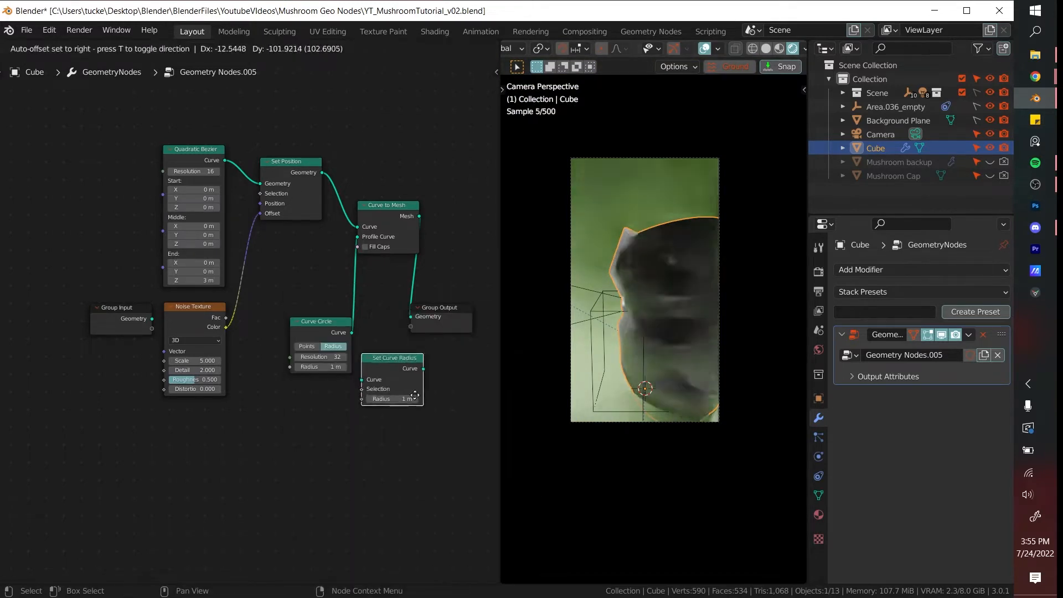
pyautogui.click(362, 222)
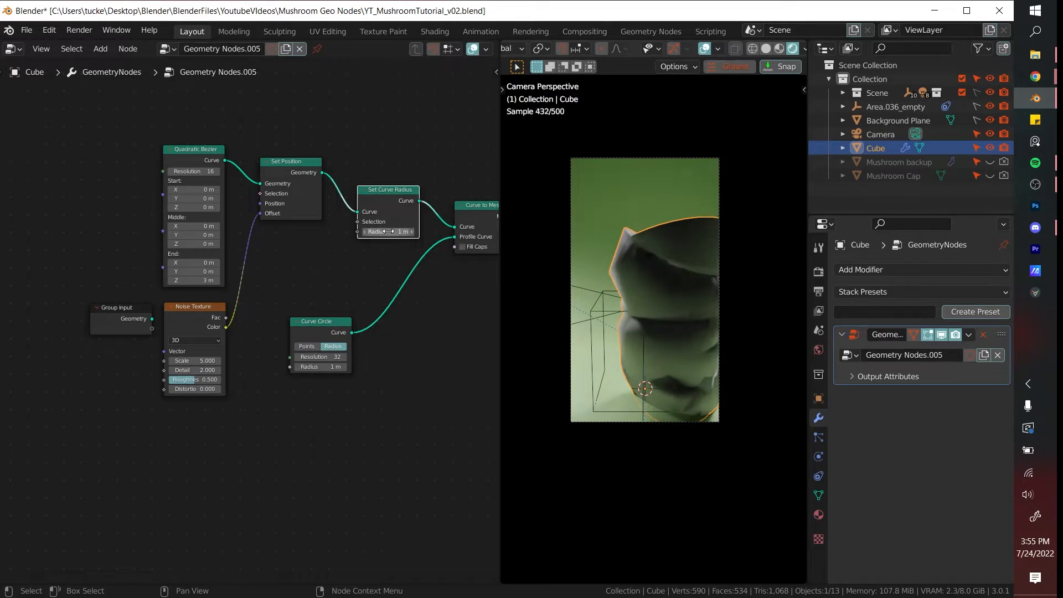
pyautogui.moveTo(386, 231); pyautogui.dragTo(353, 231)
pyautogui.scroll(2, 350, 267)
# - Move the Curve Circle node aside and add a Map Range node below Set Position
pyautogui.moveTo(329, 328); pyautogui.dragTo(432, 355)
pyautogui.moveTo(410, 281); pyautogui.dragTo(377, 284, button='middle')
pyautogui.hotkey('shift', 'a')
pyautogui.click(378, 285)
pyautogui.write('map')
pyautogui.press('Return')
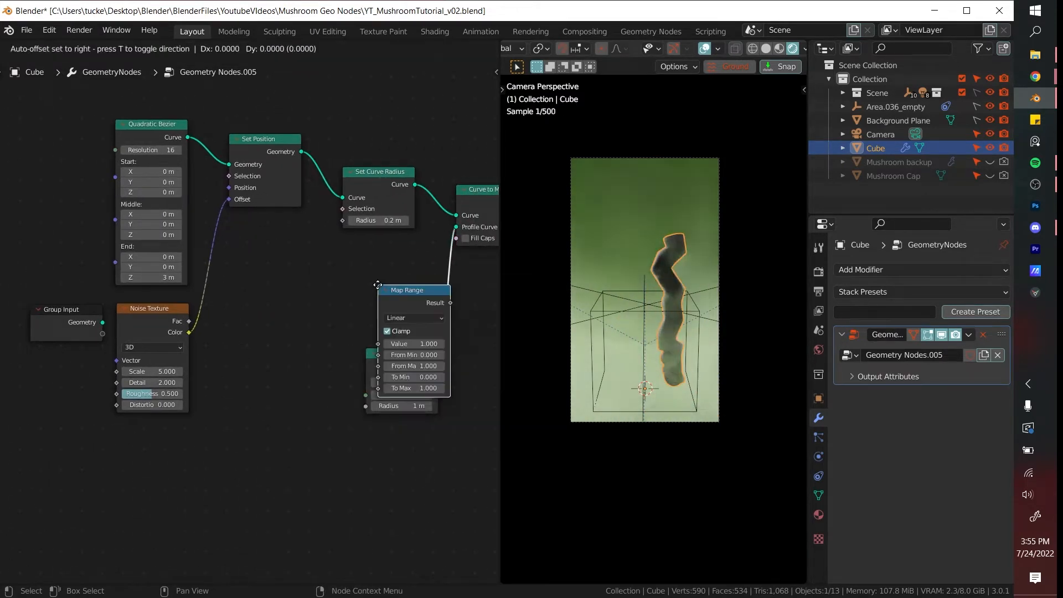
pyautogui.click(261, 256)
# - Add a Curve Parameter node and route its Factor through Map Range's Value into the Set Curve Radius input, with To Max at 0.24
pyautogui.hotkey('shift', 'a')
pyautogui.click(368, 266)
pyautogui.write('curve p')
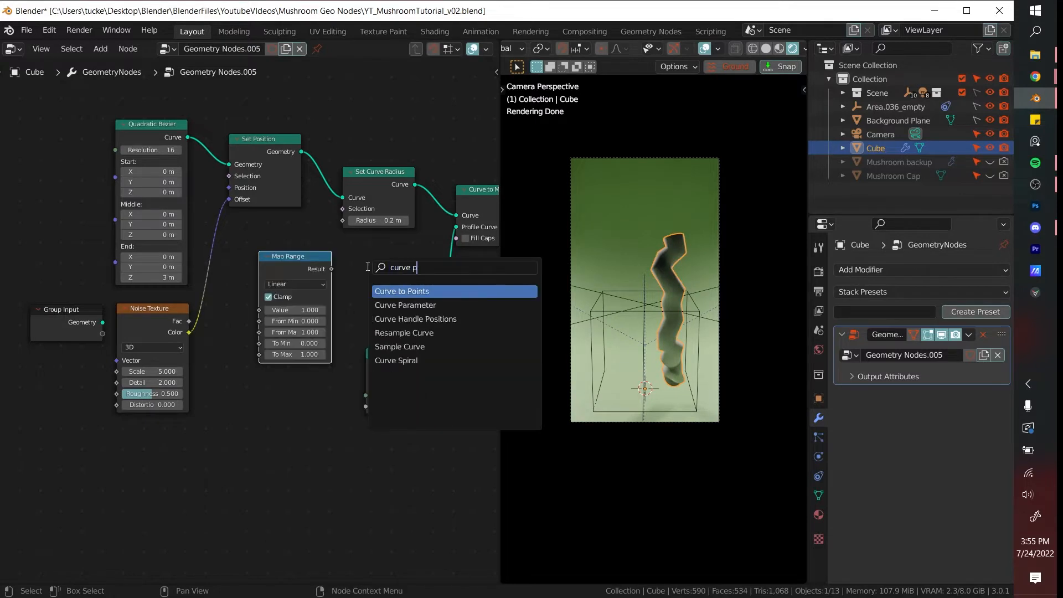
pyautogui.write('ar')
pyautogui.click(417, 294)
pyautogui.click(228, 403)
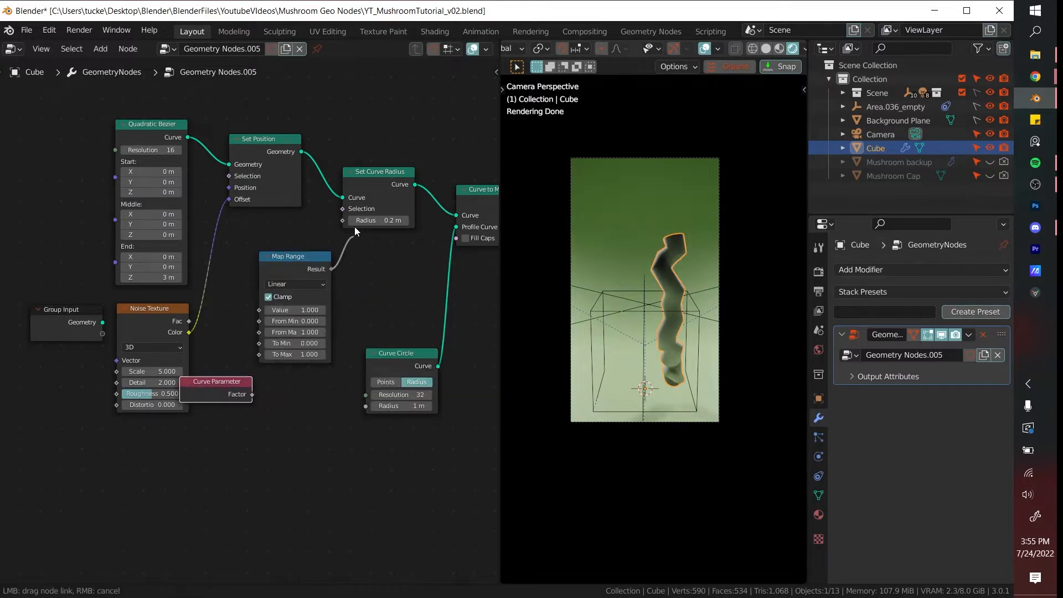
pyautogui.moveTo(357, 231); pyautogui.dragTo(355, 227)
pyautogui.scroll(1, 376, 322)
pyautogui.moveTo(310, 360)
pyautogui.mouseDown()
pyautogui.moveTo(277, 361)
pyautogui.moveTo(269, 314)
pyautogui.mouseUp()
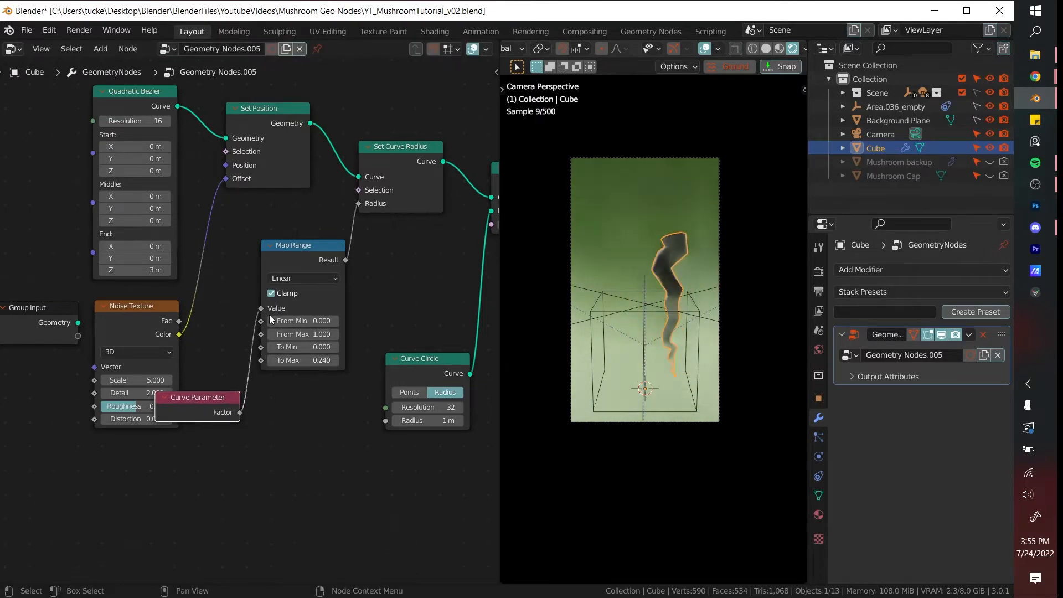
# - Set the Noise Texture scale to 0.48, the Bezier resolution to 38, and Map Range's To Min to 0.3 and To Max to 0.13
pyautogui.scroll(2, 665, 386)
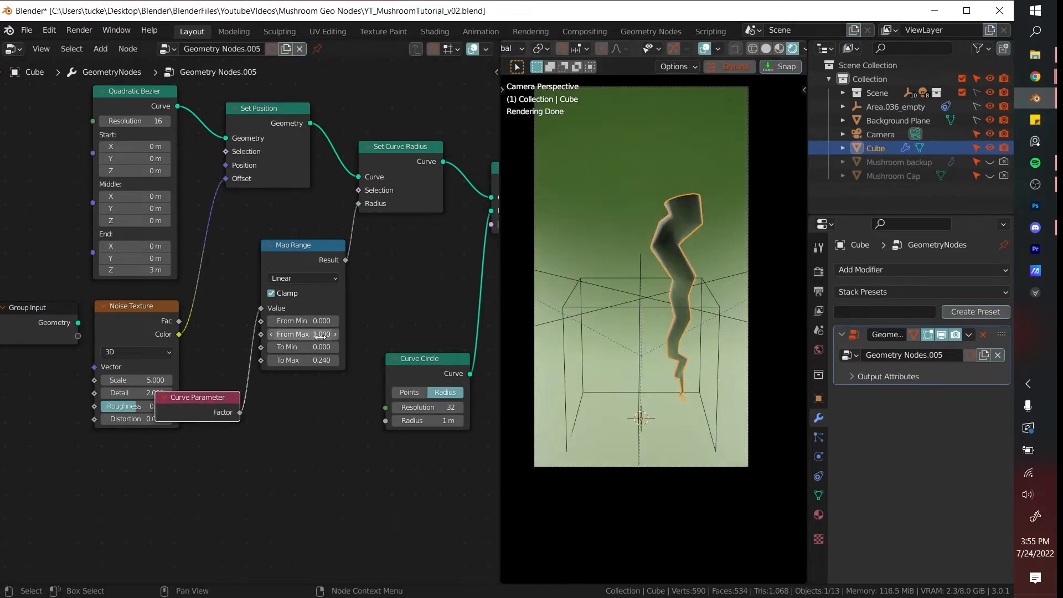
pyautogui.moveTo(320, 347)
pyautogui.mouseDown()
pyautogui.moveTo(356, 347)
pyautogui.moveTo(303, 360)
pyautogui.moveTo(320, 360)
pyautogui.mouseUp()
pyautogui.moveTo(136, 380); pyautogui.dragTo(163, 379)
pyautogui.moveTo(143, 121); pyautogui.dragTo(166, 121)
pyautogui.moveTo(154, 376); pyautogui.dragTo(131, 376)
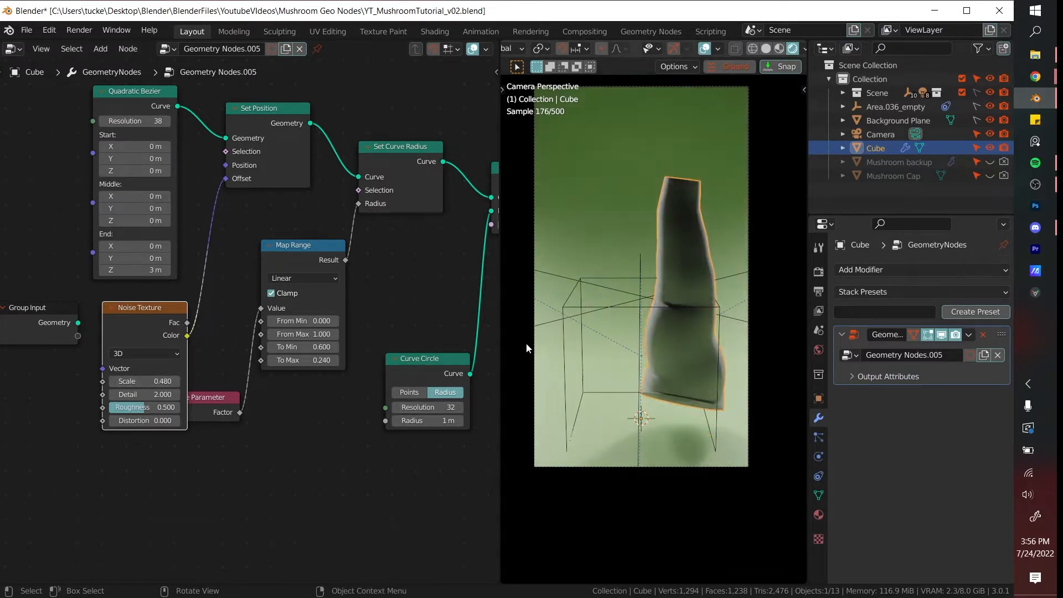
pyautogui.moveTo(326, 361); pyautogui.dragTo(297, 348)
# - Insert a Transform node between Set Position and Set Curve Radius
pyautogui.moveTo(657, 360); pyautogui.dragTo(655, 412, button='middle')
pyautogui.scroll(-3, 366, 310)
pyautogui.hotkey('shift', 'a')
pyautogui.write('st')
pyautogui.click(406, 314)
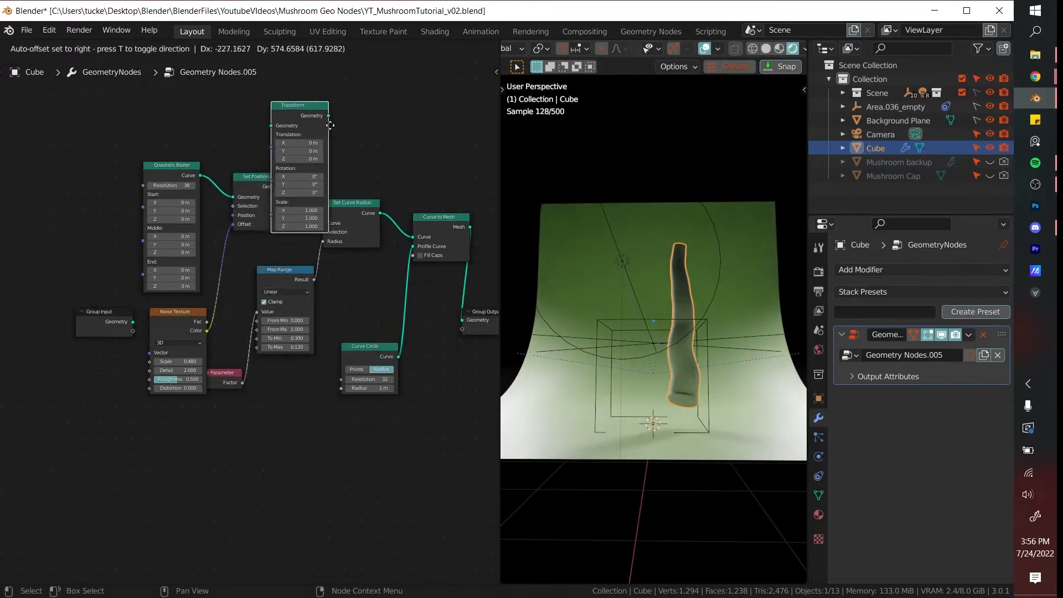
pyautogui.click(381, 187)
pyautogui.scroll(2, 380, 194)
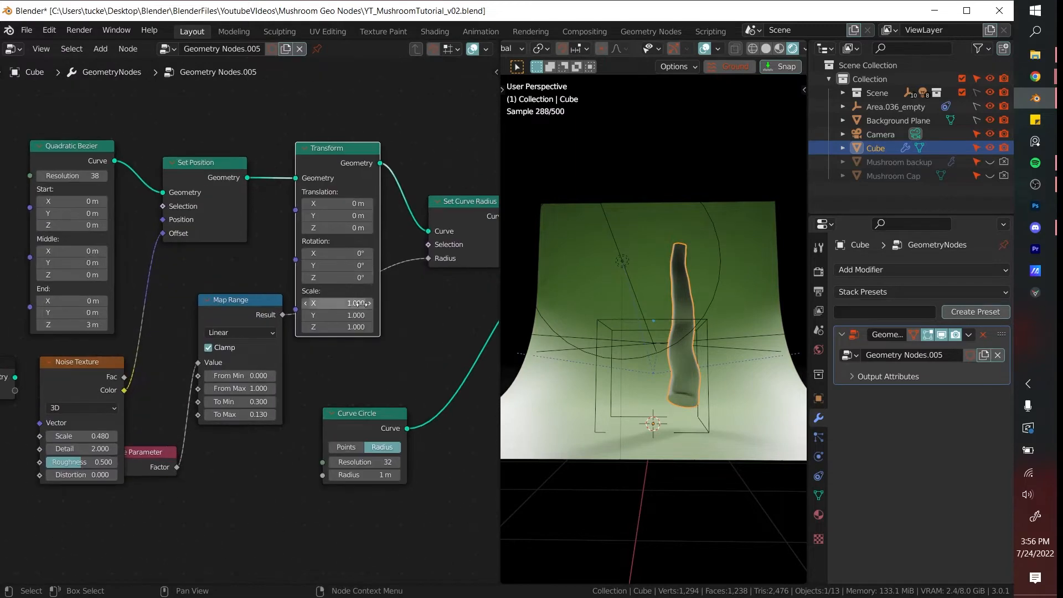
# - Set the Transform translation to X -0.93 m, Y -0.62 m and Z -0.73 m, and return to the camera view
pyautogui.moveTo(356, 208); pyautogui.dragTo(296, 203)
pyautogui.rightClick(370, 208)
pyautogui.press('KP_0')
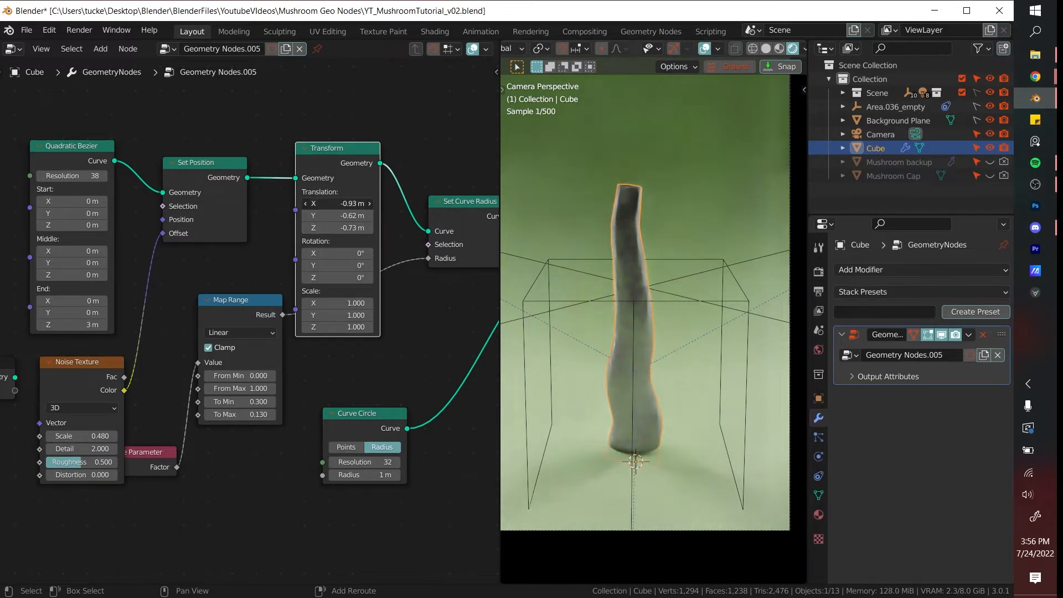
# - Bend the stem by setting the Quadratic Bezier's Middle Y to 0.9 m and Middle Z to 1.6 m
pyautogui.scroll(-2, 694, 368)
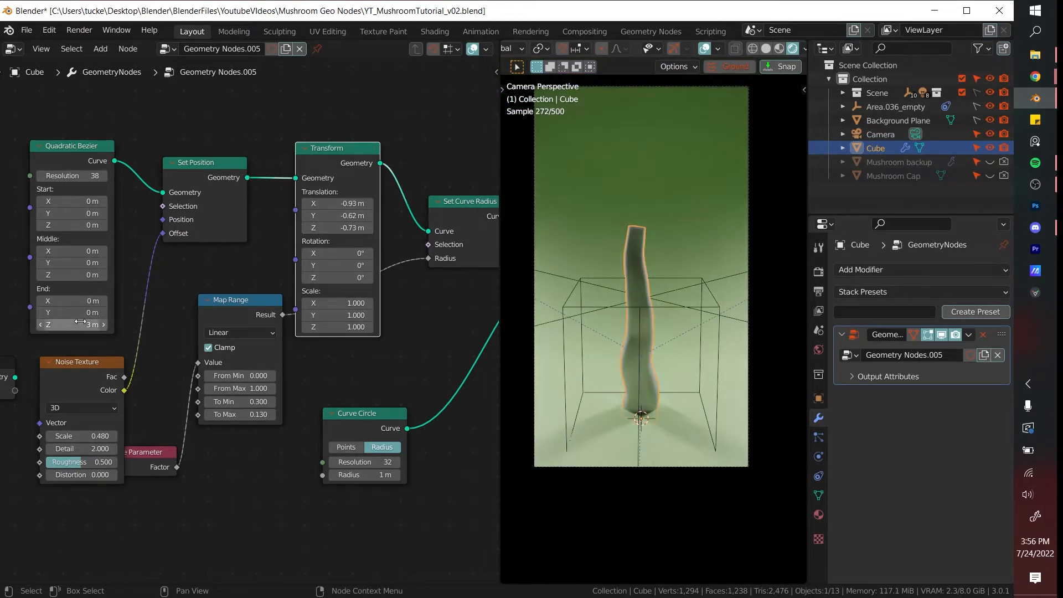
pyautogui.moveTo(80, 264); pyautogui.dragTo(111, 263)
pyautogui.rightClick(80, 263)
pyautogui.moveTo(81, 275); pyautogui.dragTo(127, 263)
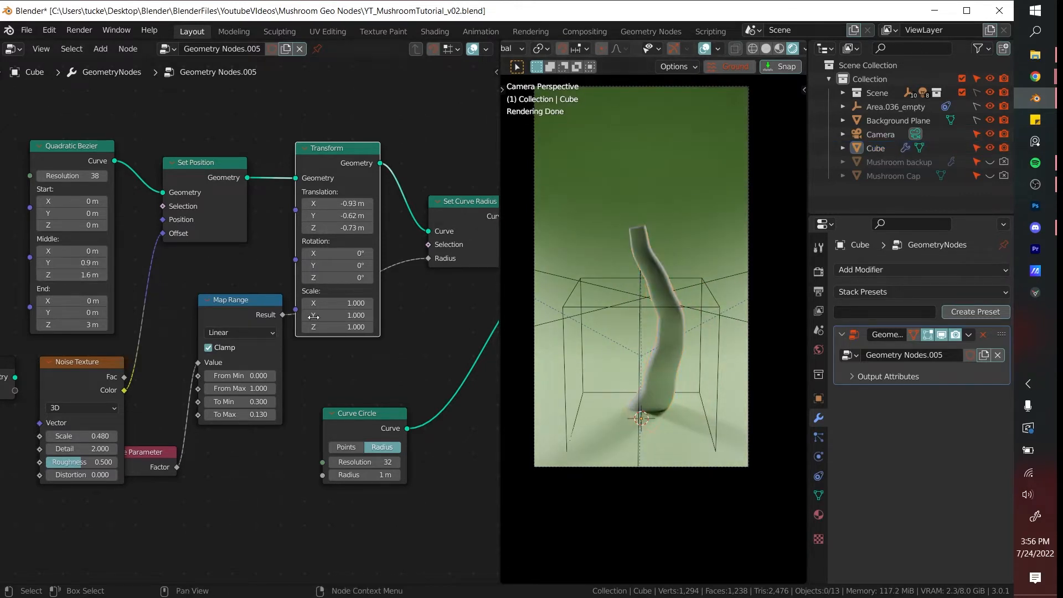
# - Tidy the start of the node tree by realigning the Quadratic Bezier, Set Position and Noise Texture nodes
pyautogui.press('Home')
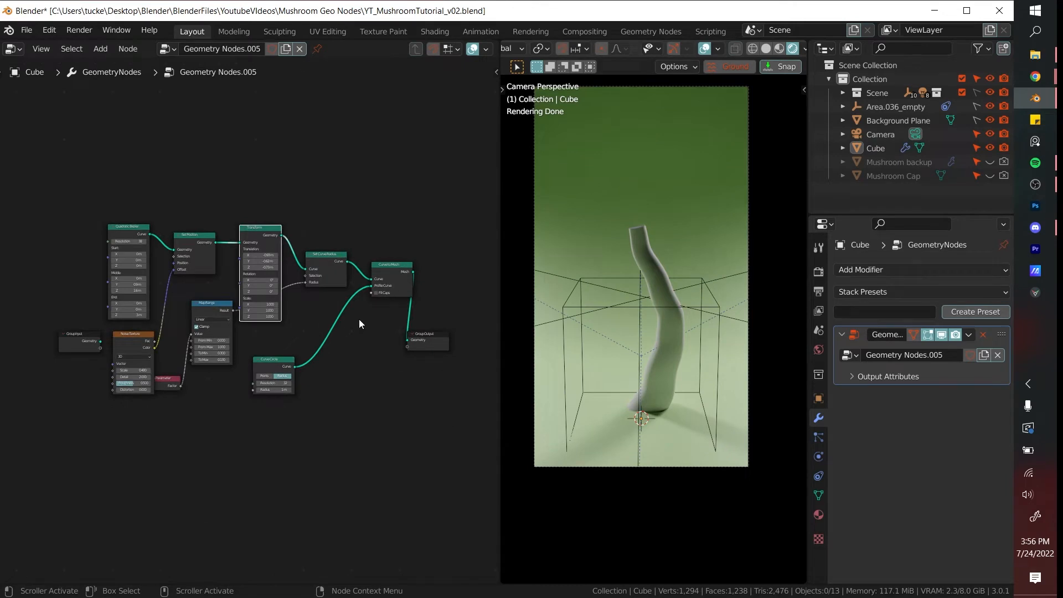
pyautogui.moveTo(359, 319); pyautogui.dragTo(385, 288, button='middle')
pyautogui.scroll(2, 384, 350)
pyautogui.scroll(3, 116, 173)
pyautogui.moveTo(115, 173); pyautogui.dragTo(159, 194, button='middle')
pyautogui.moveTo(159, 191); pyautogui.dragTo(146, 184)
pyautogui.moveTo(256, 193); pyautogui.dragTo(256, 178)
pyautogui.moveTo(179, 337); pyautogui.dragTo(208, 242)
pyautogui.moveTo(160, 177); pyautogui.dragTo(140, 179)
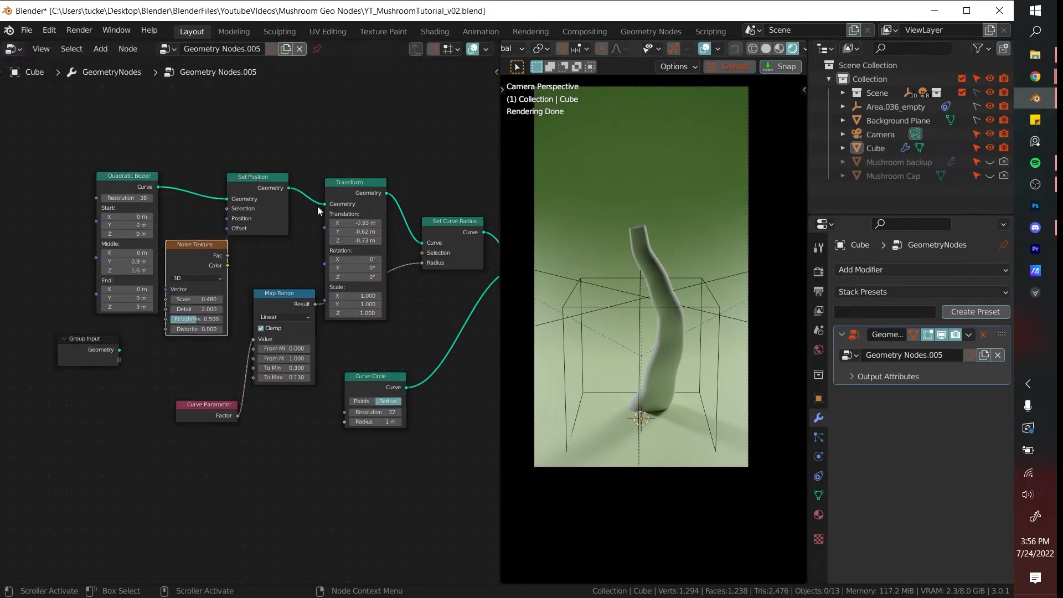
# - Realign Set Curve Radius with the main row and group Map Range, Curve Parameter and Curve Circle compactly beneath it
pyautogui.moveTo(450, 222); pyautogui.dragTo(463, 180)
pyautogui.moveTo(276, 299); pyautogui.dragTo(422, 256)
pyautogui.moveTo(215, 405); pyautogui.dragTo(371, 324)
pyautogui.moveTo(376, 332); pyautogui.dragTo(242, 341, button='middle')
pyautogui.moveTo(242, 386); pyautogui.dragTo(346, 274)
pyautogui.moveTo(402, 261); pyautogui.dragTo(428, 194)
pyautogui.scroll(-2, 113, 175)
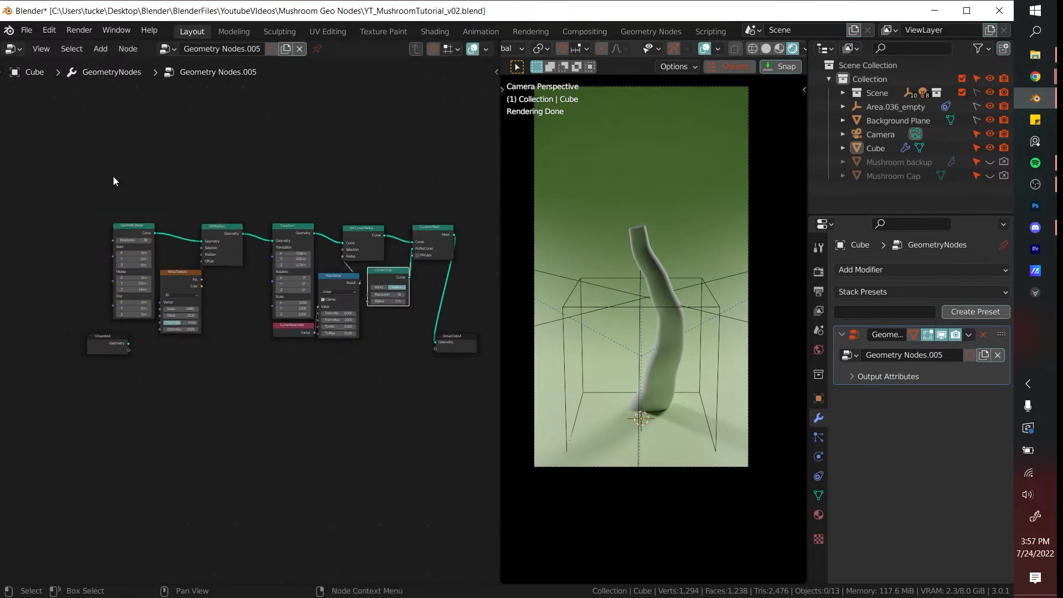
# - Add a Frame node to the geometry node tree in the empty space below the nodes
pyautogui.hotkey('shift', 'a')
pyautogui.click(256, 200)
pyautogui.write('frame')
pyautogui.press('Return')
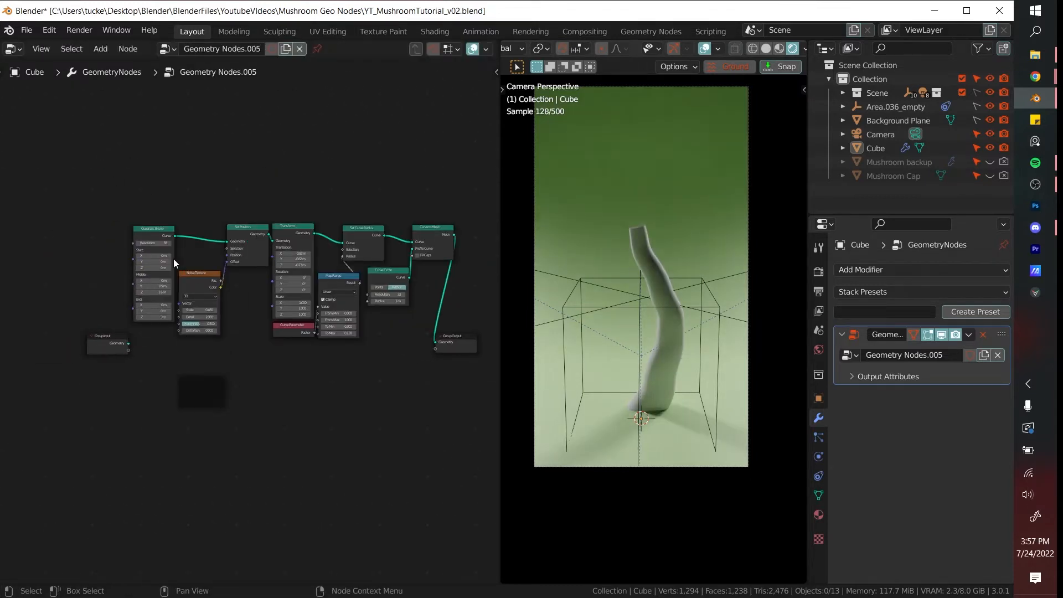
# - Enclose the stem nodes from Quadratic Bezier through Curve to Mesh in the frame, leaving Group Input and Group Output outside
pyautogui.moveTo(174, 258); pyautogui.dragTo(454, 288)
pyautogui.moveTo(287, 226); pyautogui.dragTo(209, 384)
pyautogui.moveTo(255, 378); pyautogui.dragTo(307, 200)
pyautogui.click(141, 345)
pyautogui.scroll(1, 279, 357)
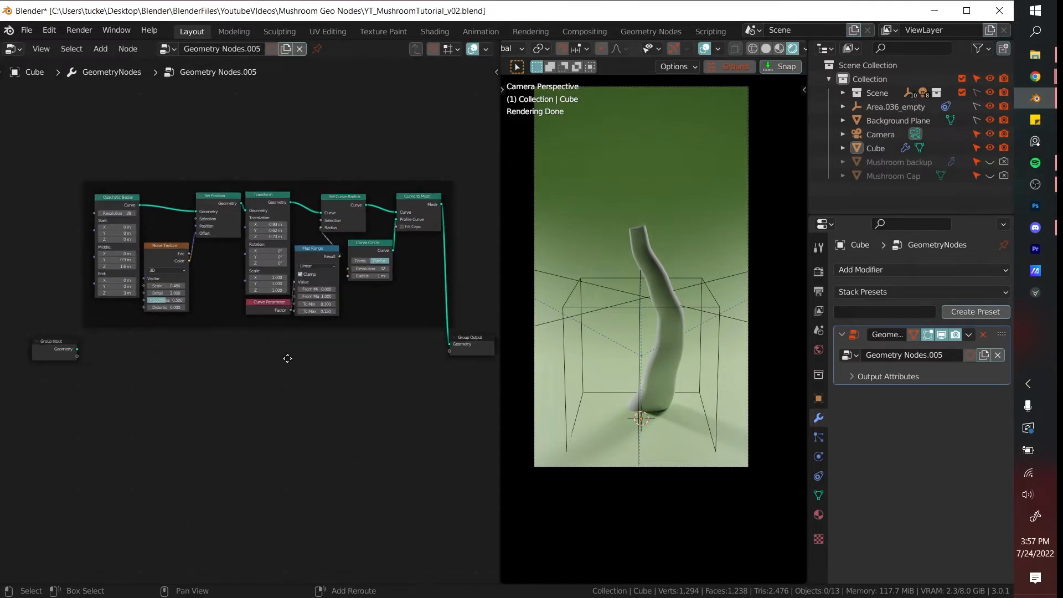
pyautogui.moveTo(287, 359); pyautogui.dragTo(271, 363, button='middle')
# - Switch the viewport to solid shading and add a cube raised along Z above the backdrop and stem
pyautogui.moveTo(673, 268); pyautogui.dragTo(659, 342, button='middle')
pyautogui.scroll(-3, 659, 341)
pyautogui.press('z')
pyautogui.hotkey('shift', 'a')
pyautogui.keyDown('shift'); pyautogui.moveTo(687, 229); pyautogui.dragTo(661, 278, button='middle'); pyautogui.keyUp('shift')
pyautogui.click(724, 319)
pyautogui.press('g')
pyautogui.press('z')
pyautogui.click(690, 118)
# - Add a Subdivision Surface modifier to the new cube with 3 viewport levels
pyautogui.scroll(3, 699, 294)
pyautogui.click(902, 270)
pyautogui.click(746, 517)
# - Scale up the cube's bottom face to flare it into a broad mushroom cap shape
pyautogui.press('Tab')
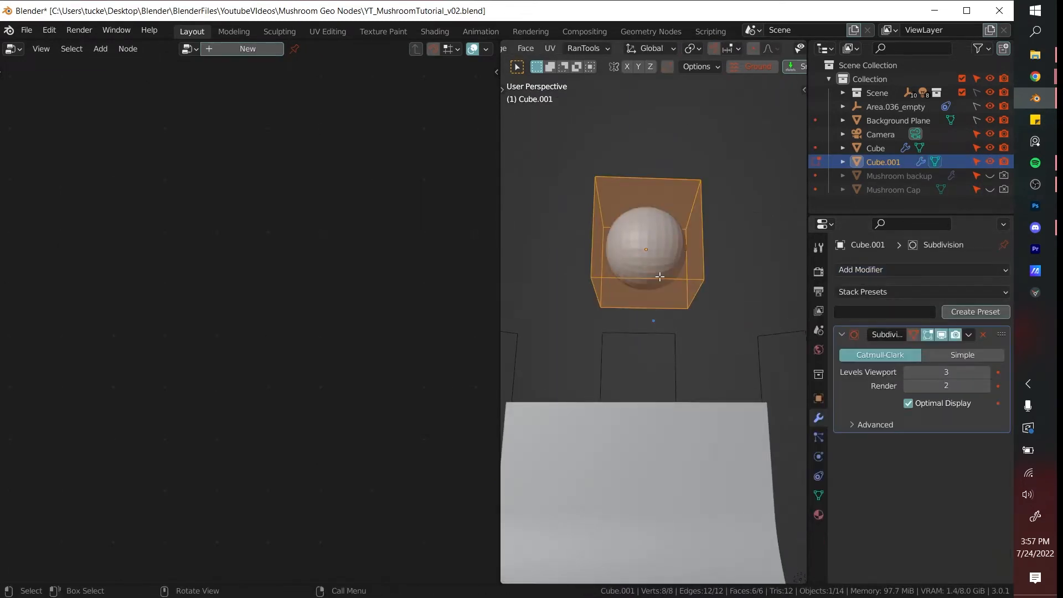
pyautogui.press('3')
pyautogui.click(660, 279)
pyautogui.moveTo(688, 331); pyautogui.dragTo(708, 354, button='middle')
pyautogui.press('s')
pyautogui.rightClick(536, 339)
pyautogui.moveTo(639, 345); pyautogui.dragTo(661, 393, button='middle')
pyautogui.press('s')
pyautogui.click(679, 368)
# - Inset the cap's bottom face and extrude it up inside the cap, scaling it to hollow out the underside
pyautogui.press('i')
pyautogui.press('e')
pyautogui.rightClick(742, 277)
pyautogui.press('KP_1')
pyautogui.hotkey('alt', 'z')
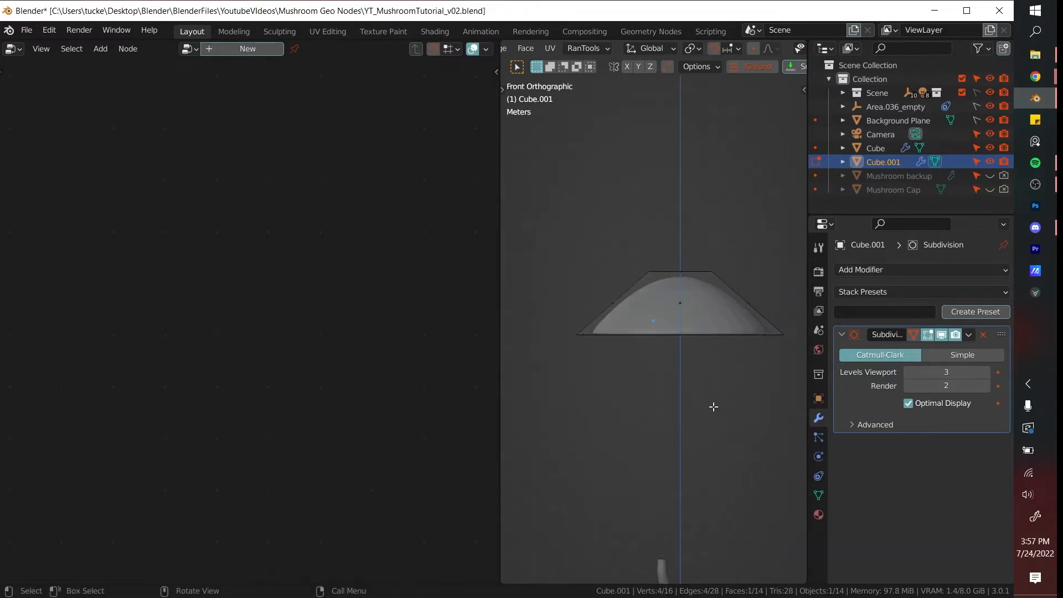
pyautogui.click(720, 349)
pyautogui.press('s')
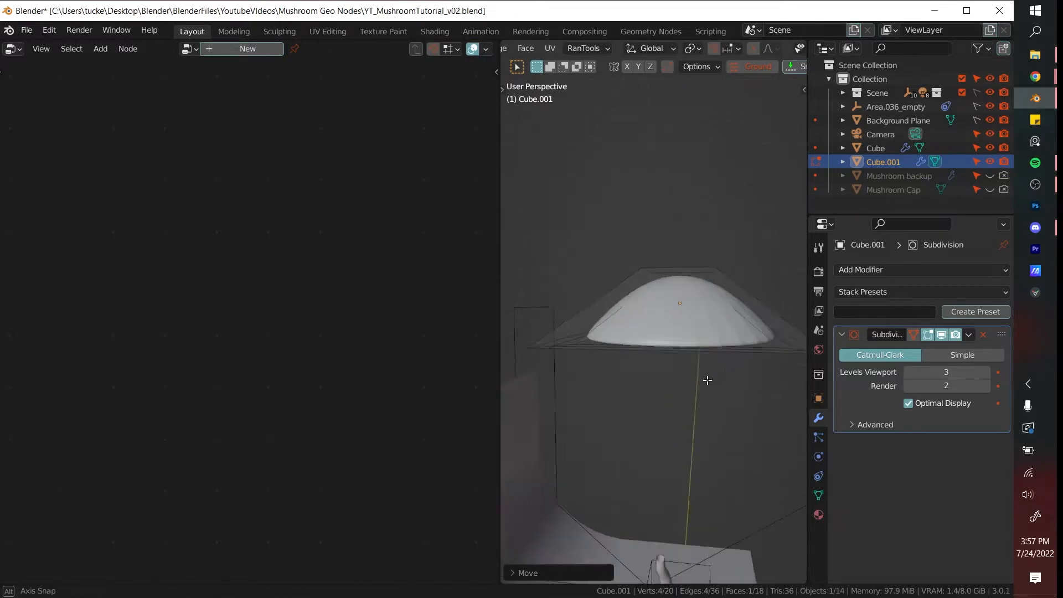
pyautogui.click(606, 384)
# - Keep a duplicate of the cap beside the original and raise the original's crown along Z
pyautogui.moveTo(606, 384); pyautogui.dragTo(654, 357, button='middle')
pyautogui.click(743, 358)
pyautogui.moveTo(742, 358); pyautogui.dragTo(684, 348, button='middle')
pyautogui.click(571, 349)
pyautogui.press('Tab')
pyautogui.press('g')
pyautogui.press('z')
pyautogui.click(686, 339)
# - Rescale the horizontal edge loop around the middle of the original cap to reshape its profile
pyautogui.press('2')
pyautogui.click(684, 331)
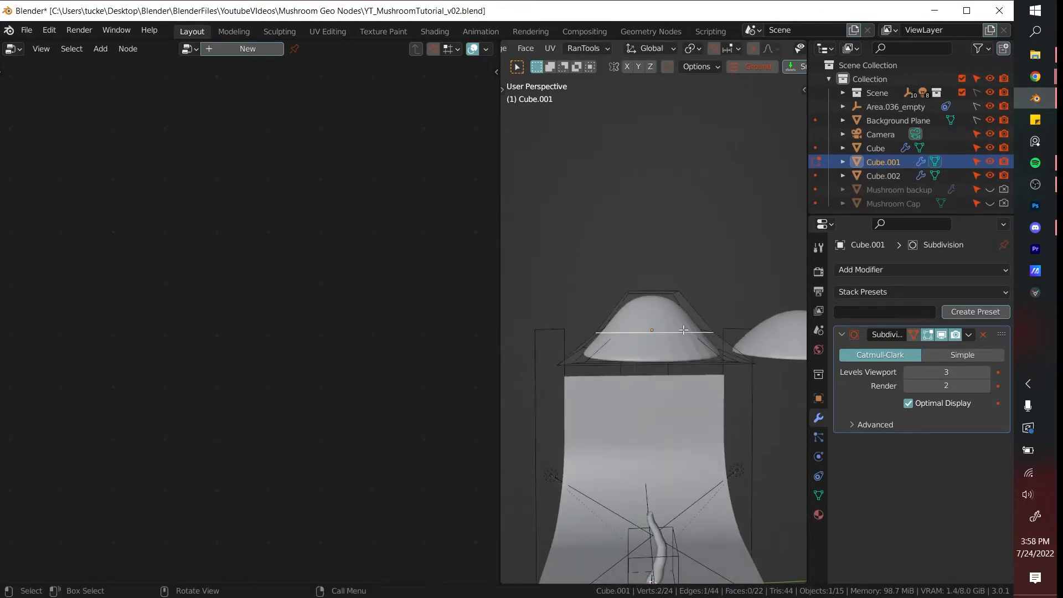
pyautogui.press('s')
pyautogui.click(715, 374)
pyautogui.hotkey('alt', 'z')
pyautogui.hotkey('alt', 'z')
pyautogui.moveTo(654, 395); pyautogui.dragTo(681, 388, button='middle')
# - Select the cap's top face and move it along Z to adjust the crown height
pyautogui.press('3')
pyautogui.click(669, 324)
pyautogui.press('g')
pyautogui.press('z')
pyautogui.click(668, 372)
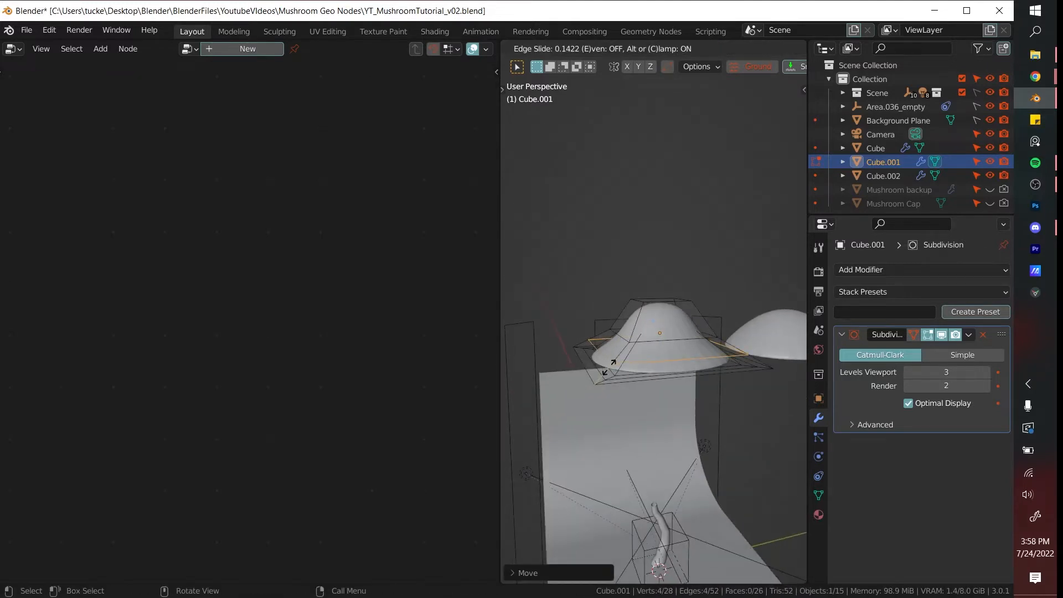
# - Place an extra edge loop near the cap's brim and scale it outward to round the rim
pyautogui.click(731, 398)
pyautogui.press('s')
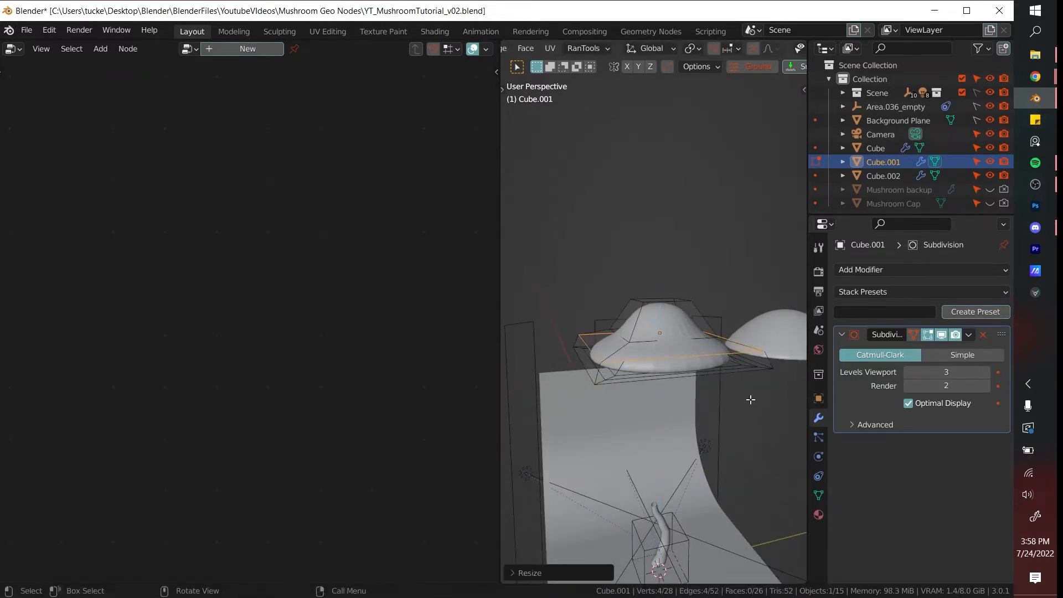
pyautogui.press('Tab')
pyautogui.moveTo(751, 399); pyautogui.dragTo(682, 391, button='middle')
pyautogui.click(652, 377)
pyautogui.click(665, 320)
pyautogui.click(713, 320)
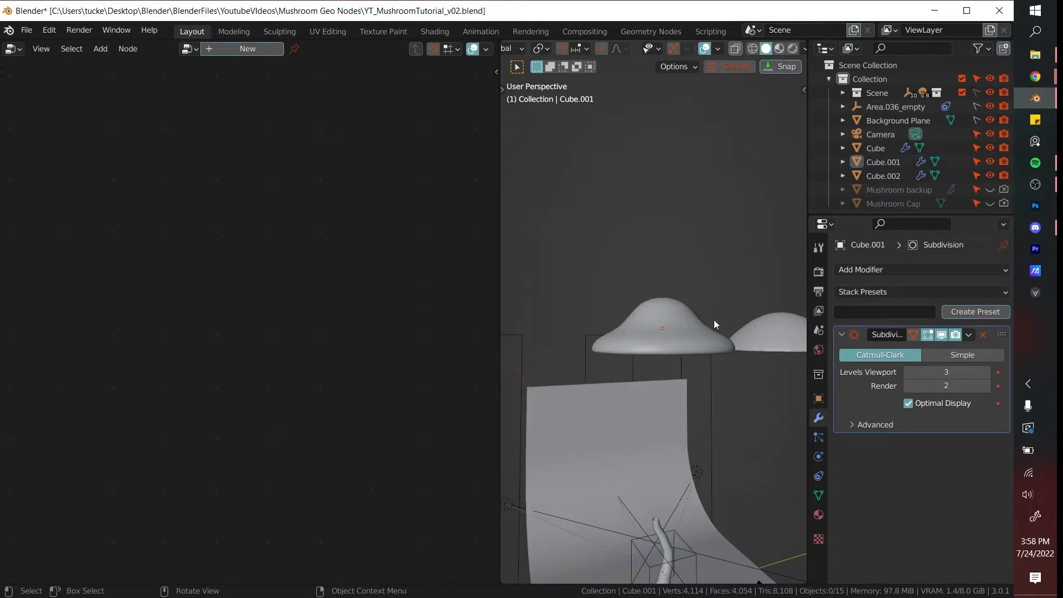
# - Add another cube and move it along Z to sit near the caps
pyautogui.moveTo(713, 324); pyautogui.dragTo(688, 366, button='middle')
pyautogui.hotkey('shift', 'a')
pyautogui.moveTo(620, 305)
pyautogui.click(748, 317)
pyautogui.moveTo(748, 318); pyautogui.dragTo(748, 380, button='middle')
pyautogui.scroll(-2, 722, 431)
pyautogui.press('g')
pyautogui.press('z')
pyautogui.click(701, 358)
pyautogui.press('g')
pyautogui.press('z')
pyautogui.click(740, 389)
# - Resize the new cube's mesh in Edit Mode to fit beneath the cap
pyautogui.press('Tab')
pyautogui.moveTo(699, 406); pyautogui.dragTo(644, 380, button='middle')
pyautogui.click(655, 386)
pyautogui.press('s')
pyautogui.click(686, 397)
pyautogui.press('Tab')
# - Add a Subdivision Surface modifier to the small cube with Levels Viewport set to 3
pyautogui.click(901, 273)
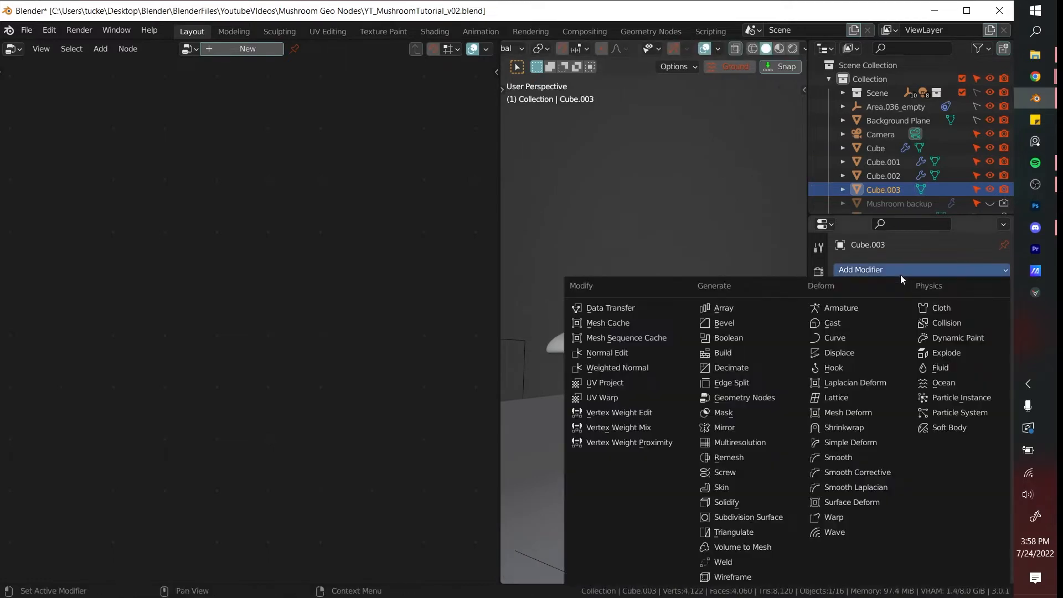
pyautogui.click(753, 518)
pyautogui.moveTo(742, 496); pyautogui.dragTo(745, 354, button='middle')
pyautogui.click(987, 373)
pyautogui.click(987, 373)
# - Move one side face of the small cube outward along X to stretch it into an elongated lobe
pyautogui.press('Tab')
pyautogui.click(650, 350)
pyautogui.moveTo(650, 350); pyautogui.dragTo(615, 335, button='middle')
pyautogui.press('g')
pyautogui.press('y')
pyautogui.press('x')
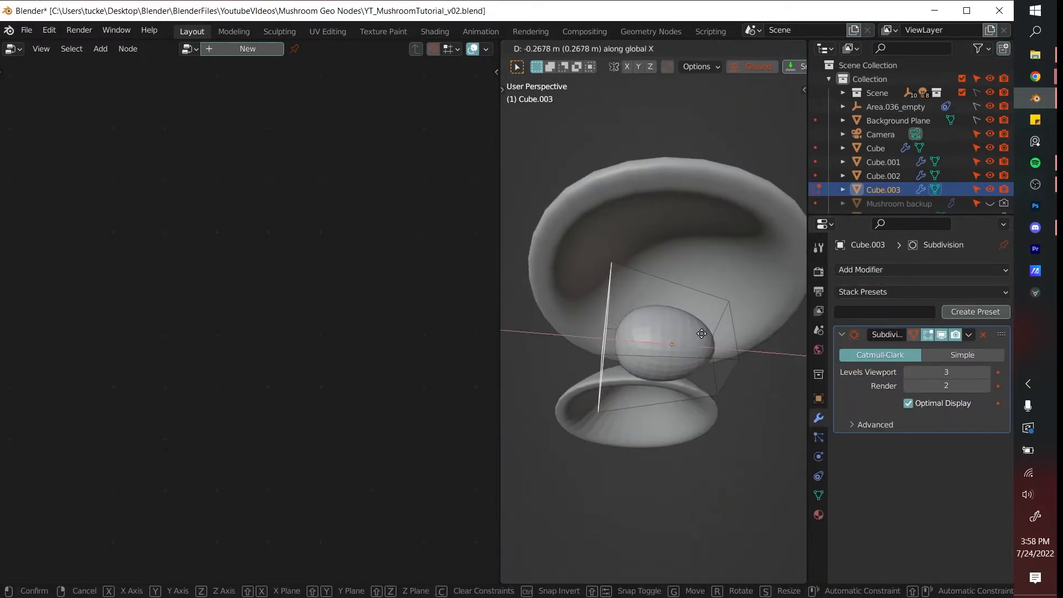
pyautogui.click(692, 335)
# - Shift the lobe's entire mesh along X so that the object's origin sits at its inner tip
pyautogui.press('a')
pyautogui.moveTo(693, 335); pyautogui.dragTo(608, 330, button='middle')
pyautogui.press('g')
pyautogui.press('x')
pyautogui.click(686, 391)
pyautogui.press('Tab')
# - Duplicate the lobe in place and rotate the copy 45 degrees about Z
pyautogui.scroll(-2, 686, 391)
pyautogui.scroll(-2, 686, 391)
pyautogui.hotkey('shift', 'd')
pyautogui.rightClick(690, 400)
pyautogui.scroll(4, 709, 364)
pyautogui.press('r')
pyautogui.press('z')
pyautogui.click(709, 364)
# - Duplicate the two lobes in place and rotate the copies 90 degrees about Z
pyautogui.hotkey('shift', 'd')
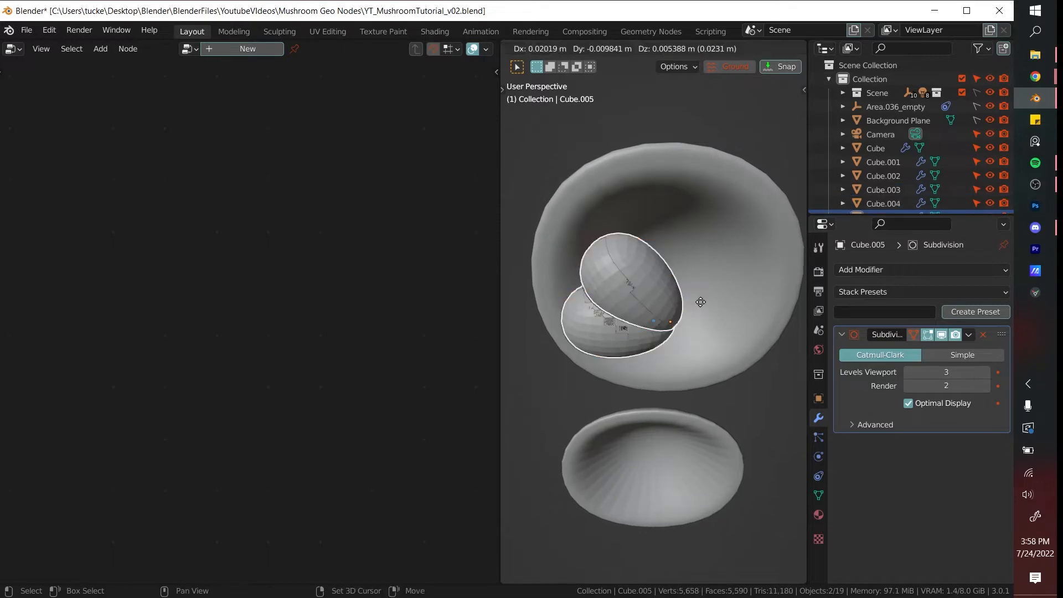
pyautogui.write('rz45')
pyautogui.rightClick(706, 296)
pyautogui.rightClick(705, 296)
pyautogui.press('g')
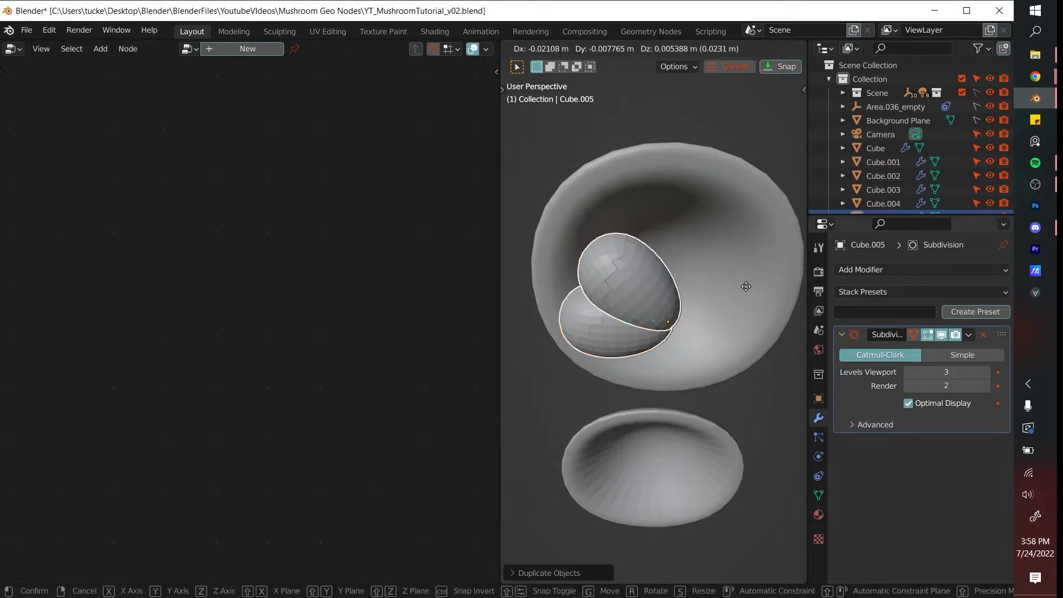
pyautogui.rightClick(746, 287)
pyautogui.write('rz90')
pyautogui.click(746, 287)
# - Duplicate all four lobes in place and rotate the copies 180 degrees about Z to complete the ring
pyautogui.keyDown('shift'); pyautogui.click(638, 278); pyautogui.keyUp('shift')
pyautogui.keyDown('shift'); pyautogui.click(609, 329); pyautogui.keyUp('shift')
pyautogui.hotkey('shift', 'd')
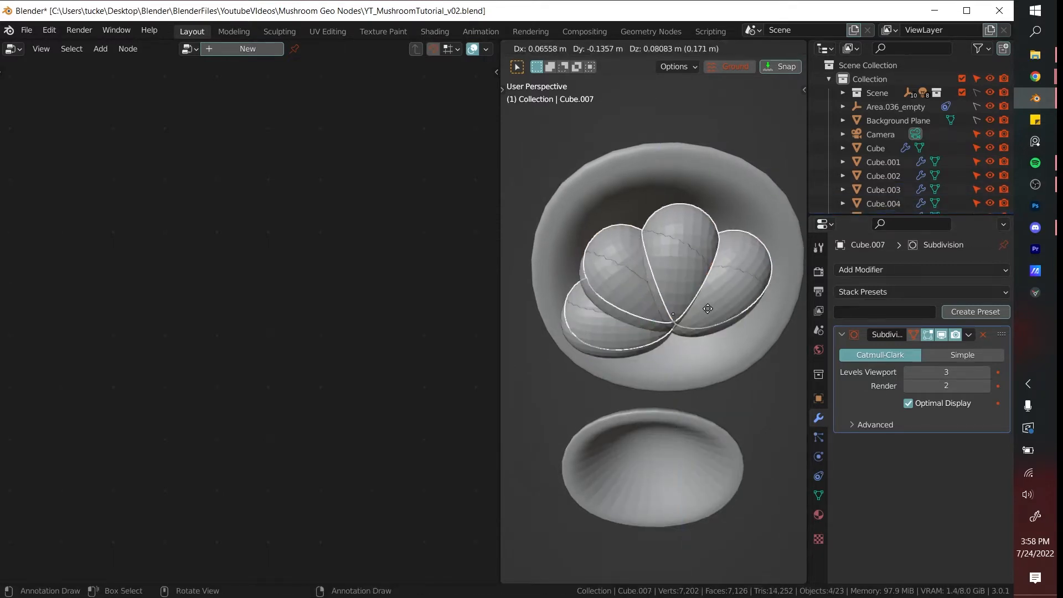
pyautogui.rightClick(708, 308)
pyautogui.write('rz180')
pyautogui.click(708, 308)
pyautogui.keyDown('shift'); pyautogui.click(708, 308); pyautogui.keyUp('shift')
# - Join the eight lobes into a single object and shade it smooth
pyautogui.keyDown('shift'); pyautogui.click(672, 292); pyautogui.keyUp('shift')
pyautogui.keyDown('shift'); pyautogui.click(636, 292); pyautogui.keyUp('shift')
pyautogui.keyDown('shift'); pyautogui.click(611, 324); pyautogui.keyUp('shift')
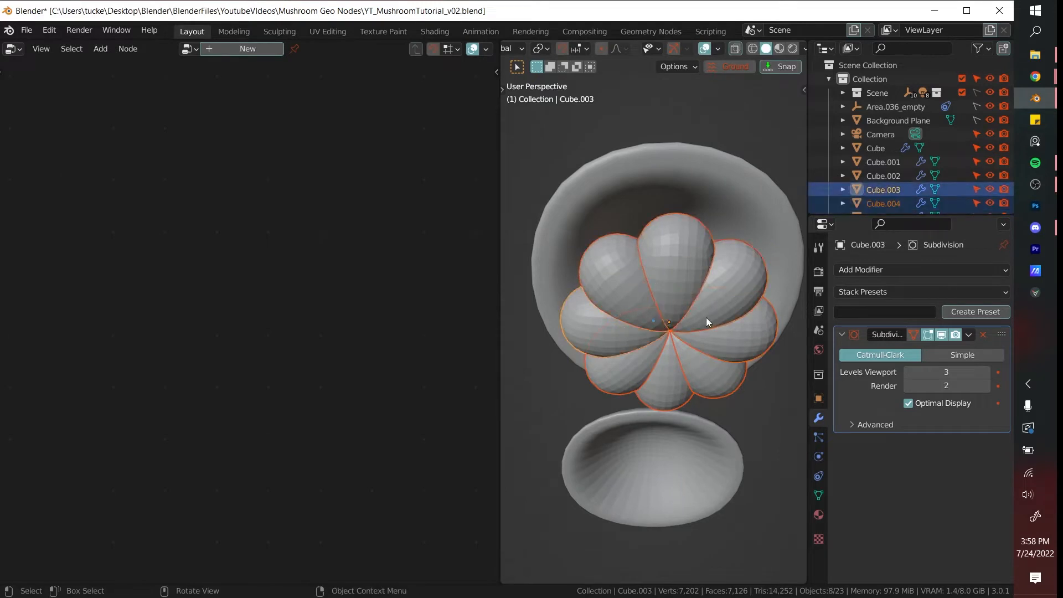
pyautogui.rightClick(706, 317)
pyautogui.click(700, 312)
pyautogui.rightClick(650, 310)
pyautogui.click(643, 343)
# - Move the joined lobe cluster up along Z into the cap and scale it to fit the underside
pyautogui.moveTo(645, 339); pyautogui.dragTo(726, 384, button='middle')
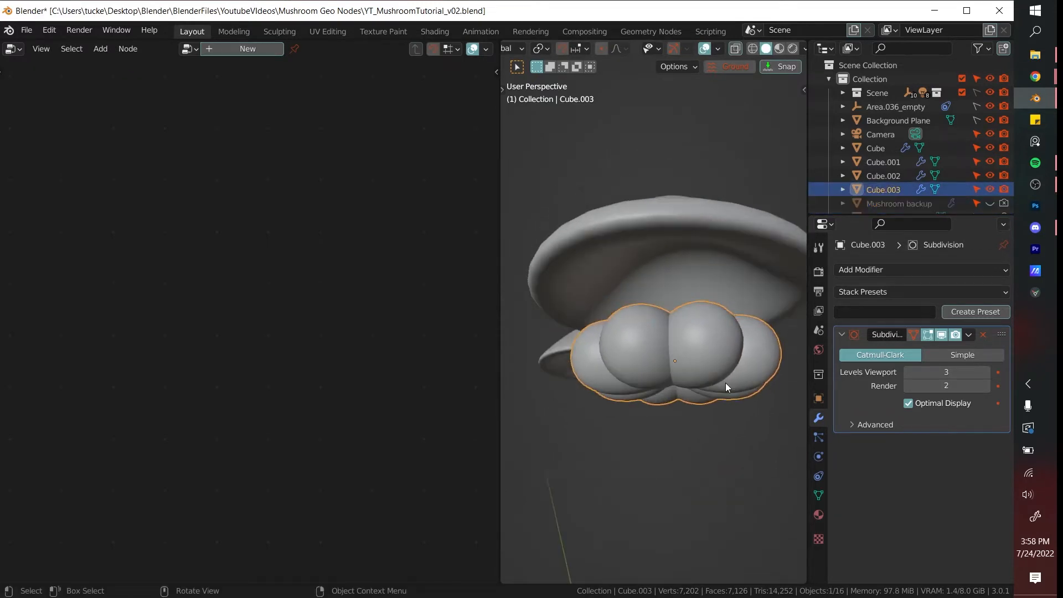
pyautogui.press('g')
pyautogui.press('z')
pyautogui.click(729, 328)
pyautogui.press('s')
pyautogui.click(769, 357)
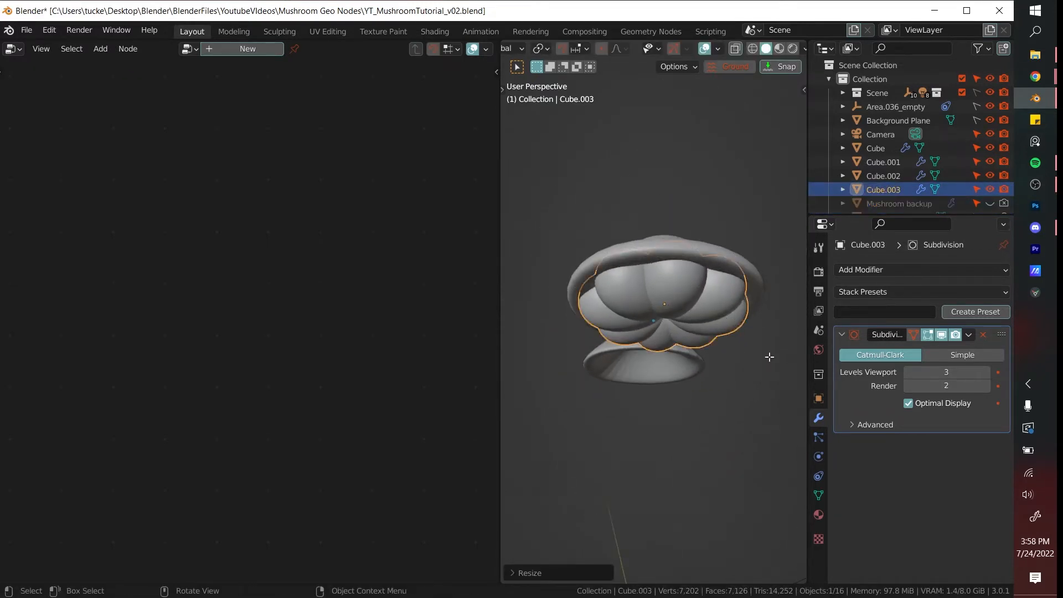
# - Scale the lobe cluster's mesh along Z and reposition the object vertically within the cap
pyautogui.press('Tab')
pyautogui.press('s')
pyautogui.press('z')
pyautogui.click(743, 343)
pyautogui.press('Tab')
pyautogui.press('g')
pyautogui.press('z')
pyautogui.click(734, 342)
# - Select the vertices at the center of the lobe cluster's mesh and raise them along Z
pyautogui.click(727, 230)
pyautogui.moveTo(714, 244); pyautogui.dragTo(546, 206, button='middle')
pyautogui.click(630, 301)
pyautogui.scroll(4, 629, 302)
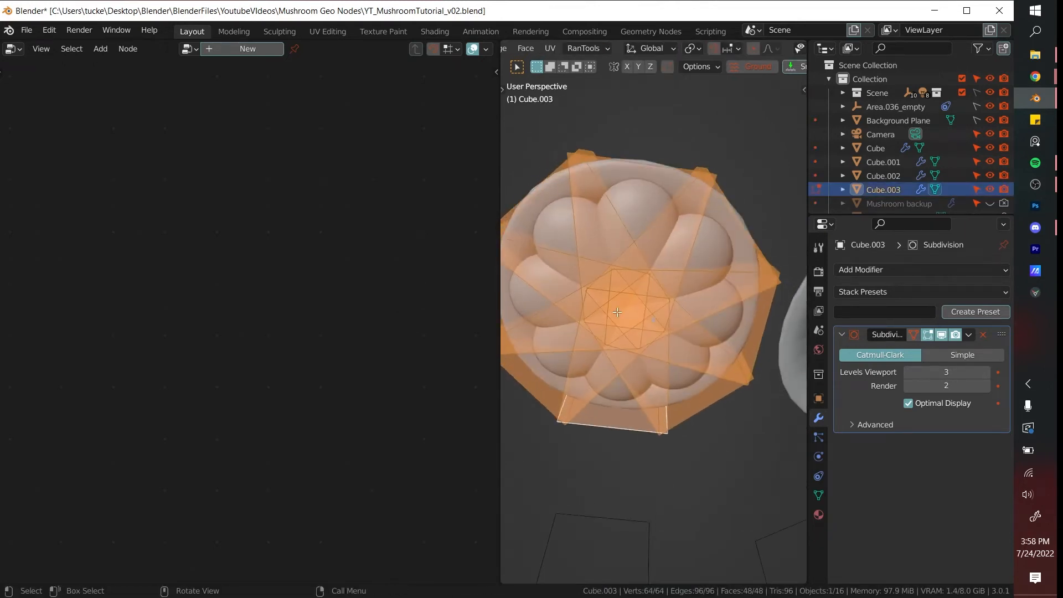
pyautogui.press('Tab')
pyautogui.click(631, 309)
pyautogui.hotkey('alt', 'z')
pyautogui.moveTo(631, 309); pyautogui.dragTo(656, 291, button='middle')
pyautogui.press('1')
pyautogui.moveTo(602, 270); pyautogui.dragTo(667, 330)
pyautogui.moveTo(570, 245); pyautogui.dragTo(694, 356)
pyautogui.hotkey('alt', 'z')
pyautogui.moveTo(709, 332); pyautogui.dragTo(716, 372, button='middle')
pyautogui.press('g')
pyautogui.press('z')
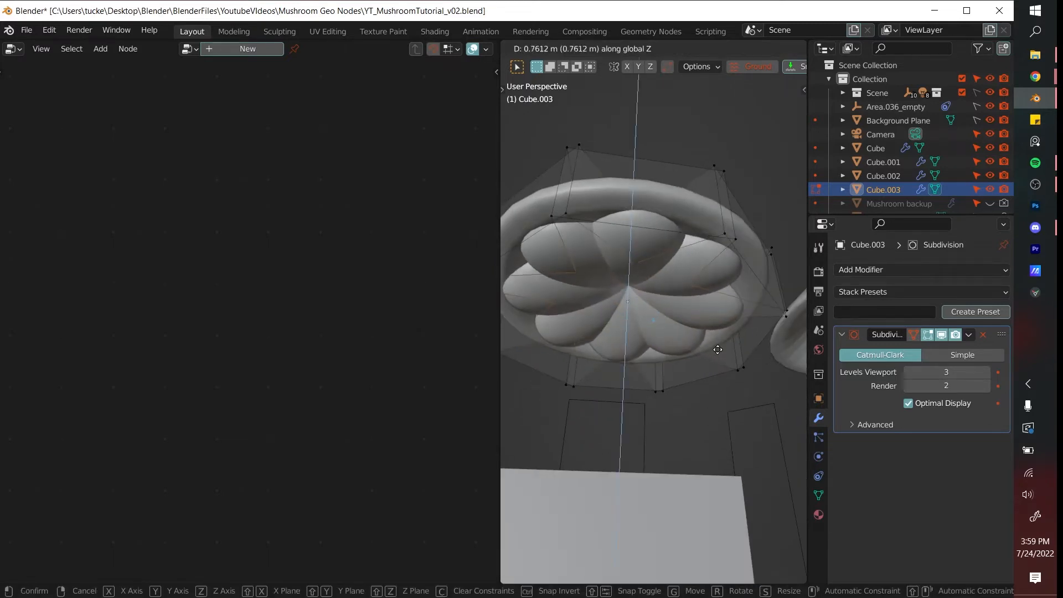
pyautogui.click(726, 332)
# - Reposition the lobe cluster object along Z inside the cap
pyautogui.press('Tab')
pyautogui.moveTo(725, 334); pyautogui.dragTo(710, 367, button='middle')
pyautogui.press('g')
pyautogui.press('z')
pyautogui.click(713, 360)
# - Scale the lobe cluster's whole mesh along Z and adjust the object's height along Z to fit under the cap
pyautogui.press('Tab')
pyautogui.press('a')
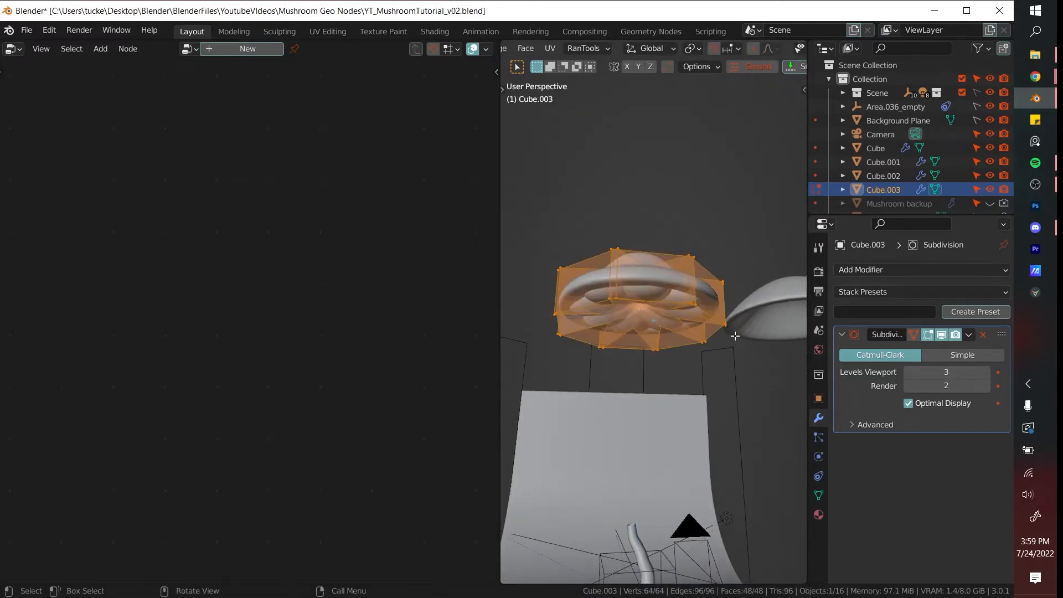
pyautogui.press('s')
pyautogui.press('z')
pyautogui.click(717, 332)
pyautogui.press('Tab')
pyautogui.press('g')
pyautogui.press('z')
pyautogui.click(716, 375)
# - Give the lobed underside a new material named BOTTOM CAP
pyautogui.click(701, 344)
pyautogui.moveTo(697, 334)
pyautogui.mouseDown(button='middle')
pyautogui.moveTo(705, 353)
pyautogui.moveTo(682, 310)
pyautogui.mouseUp(button='middle')
pyautogui.press('z')
pyautogui.click(799, 328)
pyautogui.scroll(2, 693, 327)
pyautogui.click(676, 326)
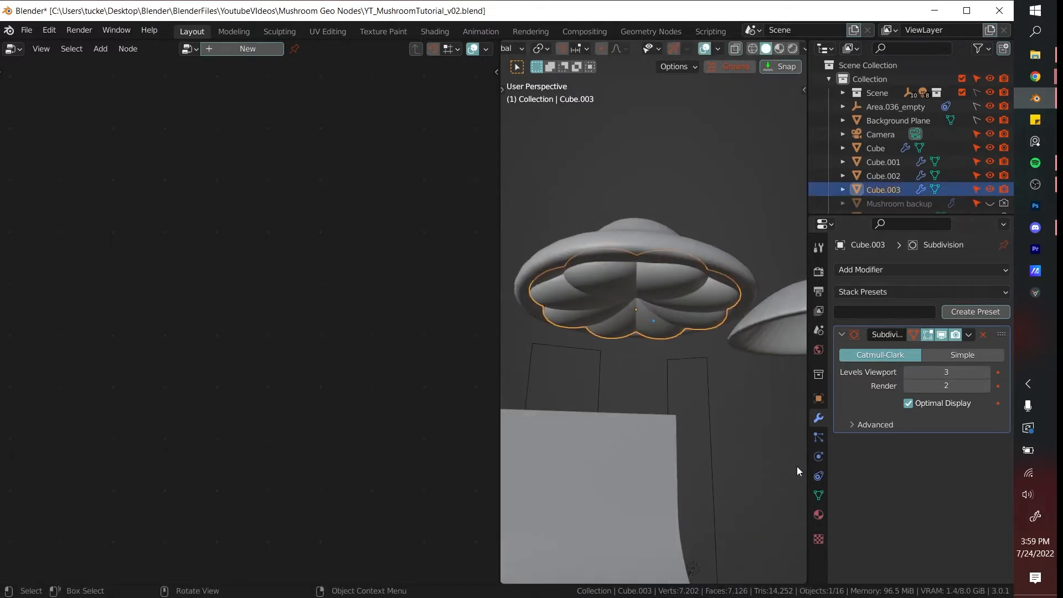
pyautogui.click(819, 515)
pyautogui.click(939, 330)
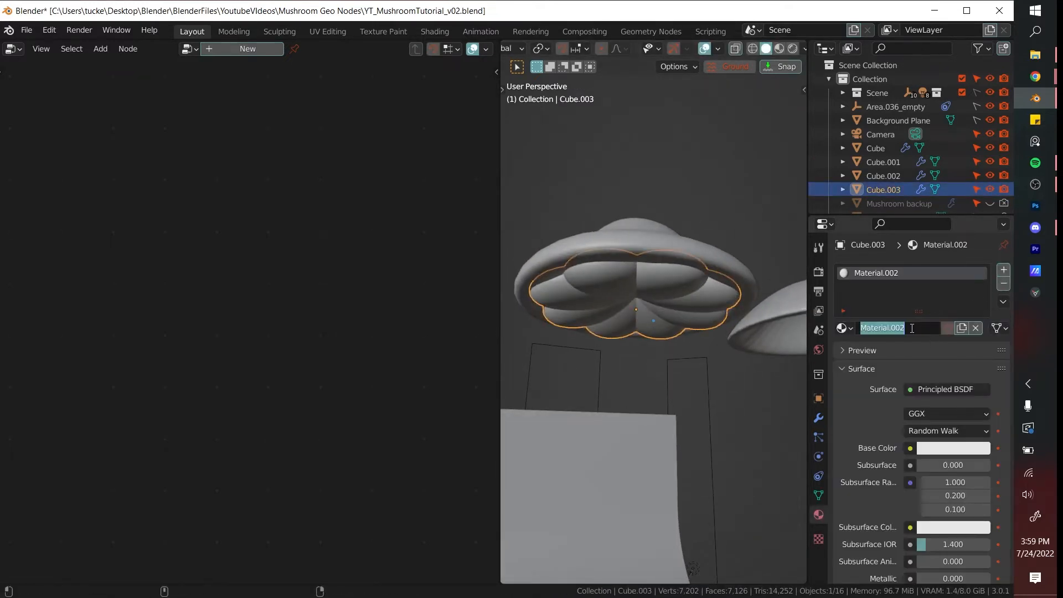
# - Give the outer cap around the lobes a new material named TOP CAP
pyautogui.click(746, 278)
pyautogui.click(903, 331)
pyautogui.doubleClick(910, 333)
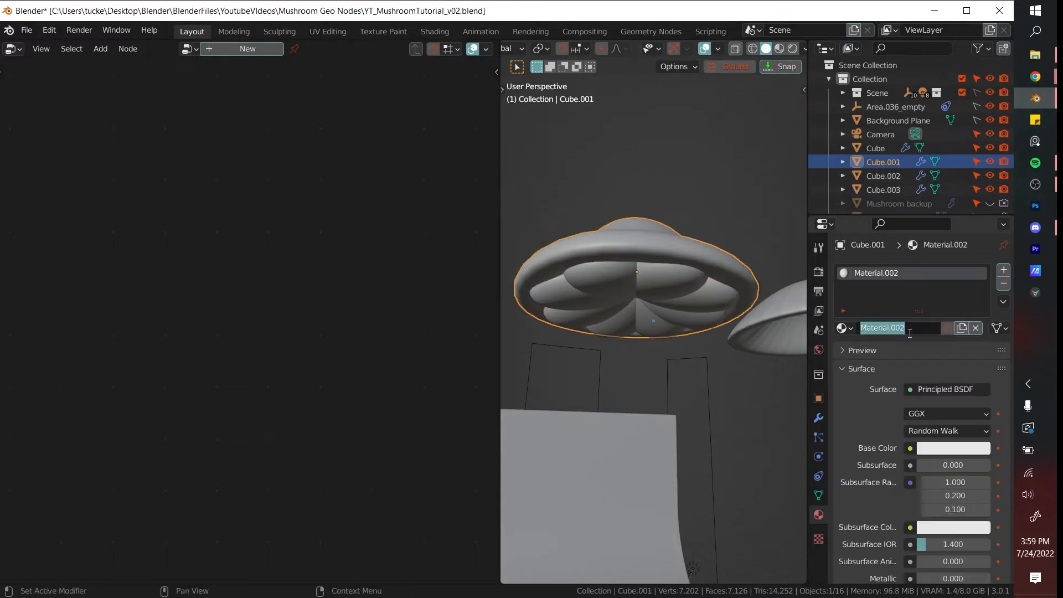
# - Join the outer cap and the lobed underside into one object and deselect it
pyautogui.keyDown('shift'); pyautogui.click(704, 285); pyautogui.keyUp('shift')
pyautogui.rightClick(692, 265)
pyautogui.click(693, 264)
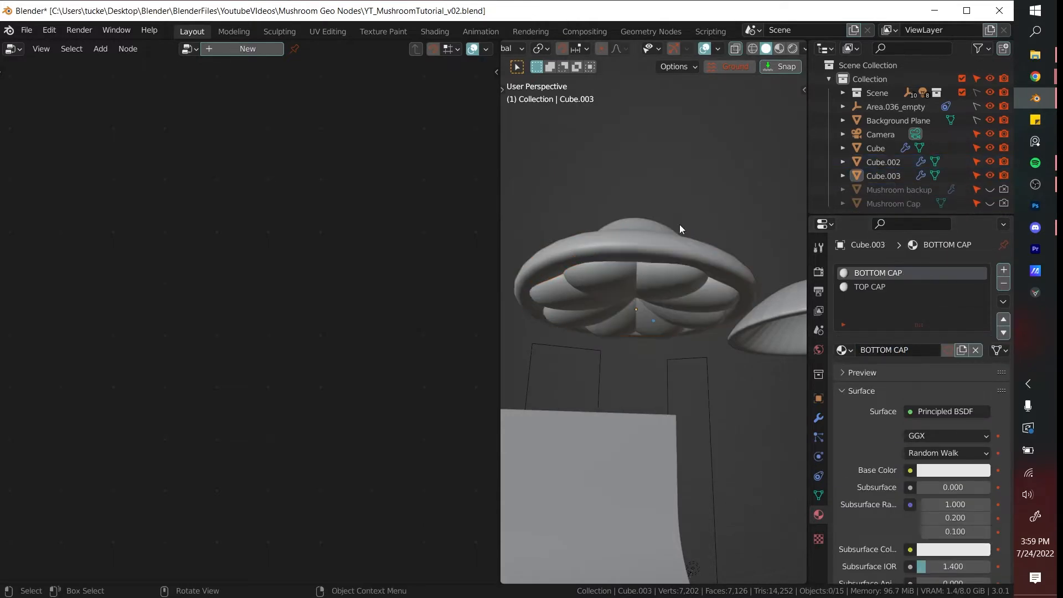
pyautogui.moveTo(680, 225); pyautogui.dragTo(671, 289, button='middle')
pyautogui.scroll(-2, 666, 343)
pyautogui.press('g')
pyautogui.press('z')
pyautogui.rightClick(693, 197)
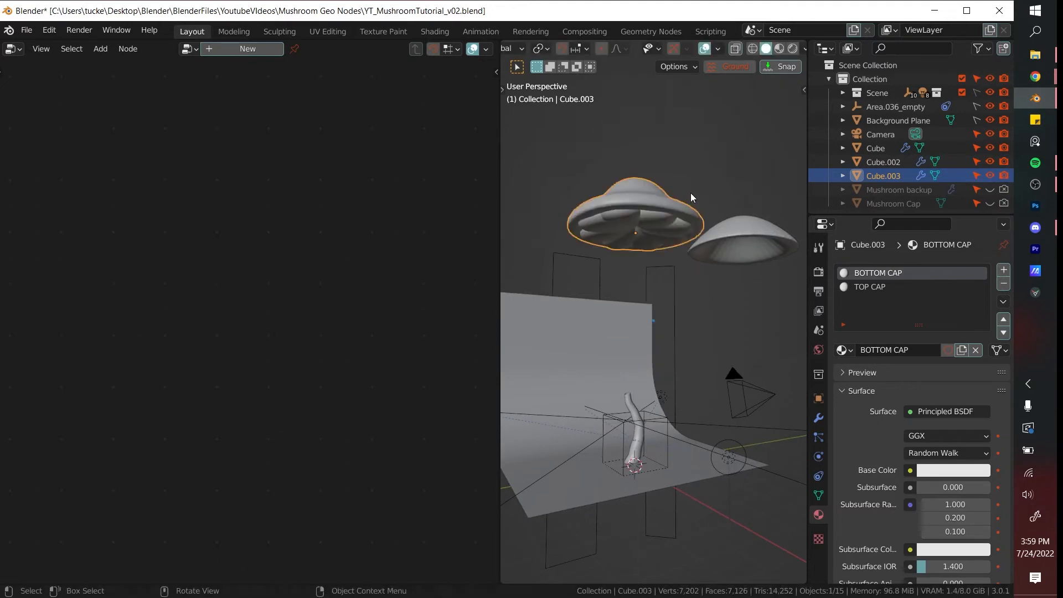
pyautogui.click(693, 198)
# - View the scene through the camera with rendered shading
pyautogui.moveTo(690, 336); pyautogui.dragTo(664, 330, button='middle')
pyautogui.press('KP_0')
pyautogui.press('z')
pyautogui.click(678, 304)
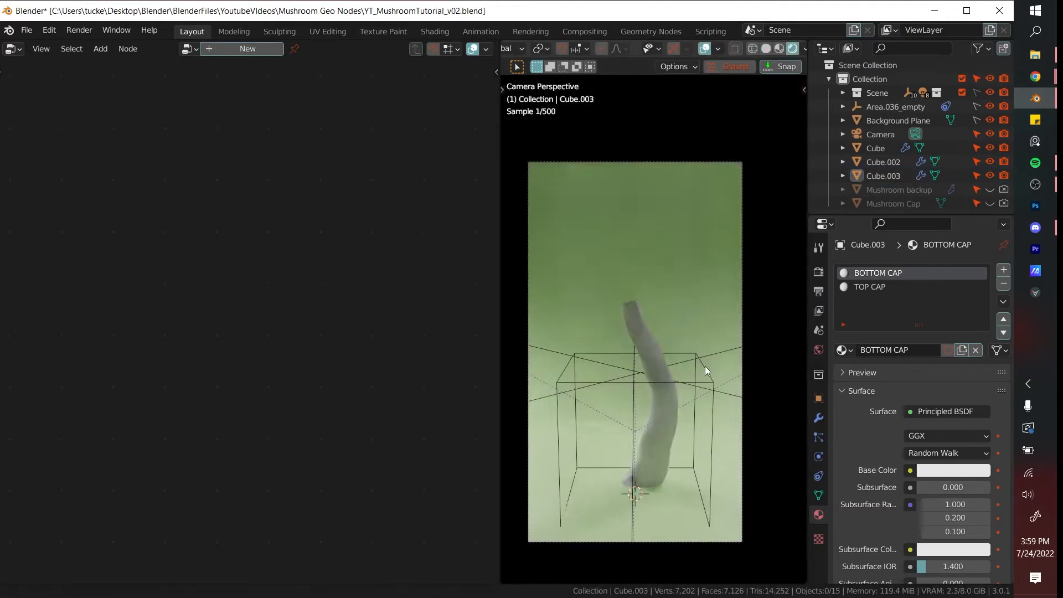
# - Rename the joined cap object to MUSHROOM CAP
pyautogui.scroll(-4, 682, 159)
pyautogui.moveTo(692, 148)
pyautogui.mouseDown(button='middle')
pyautogui.moveTo(682, 159)
pyautogui.moveTo(681, 268)
pyautogui.mouseUp(button='middle')
pyautogui.click(688, 166)
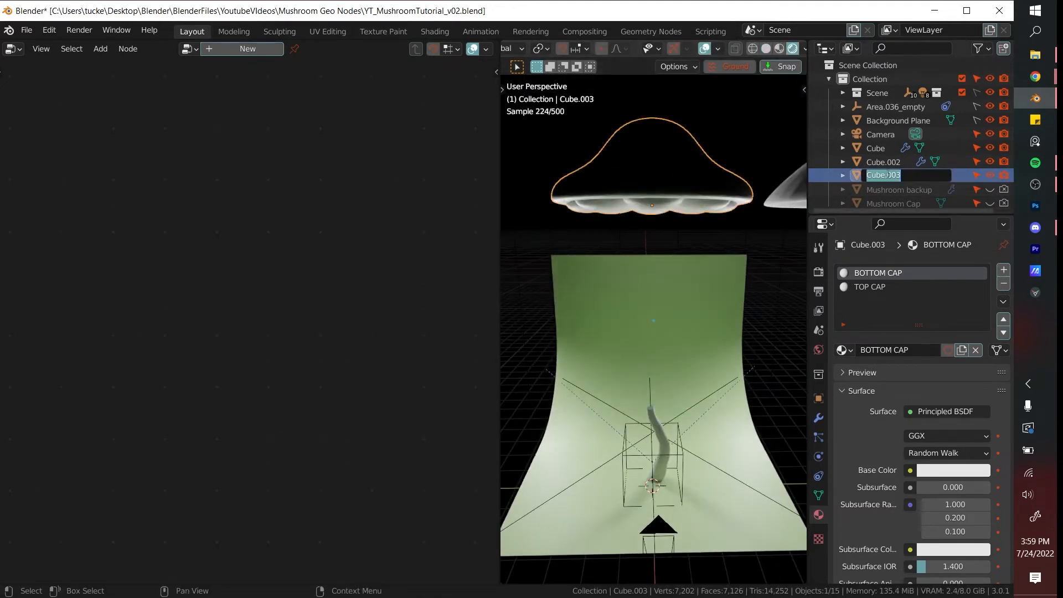
pyautogui.press('Return')
pyautogui.click(766, 119)
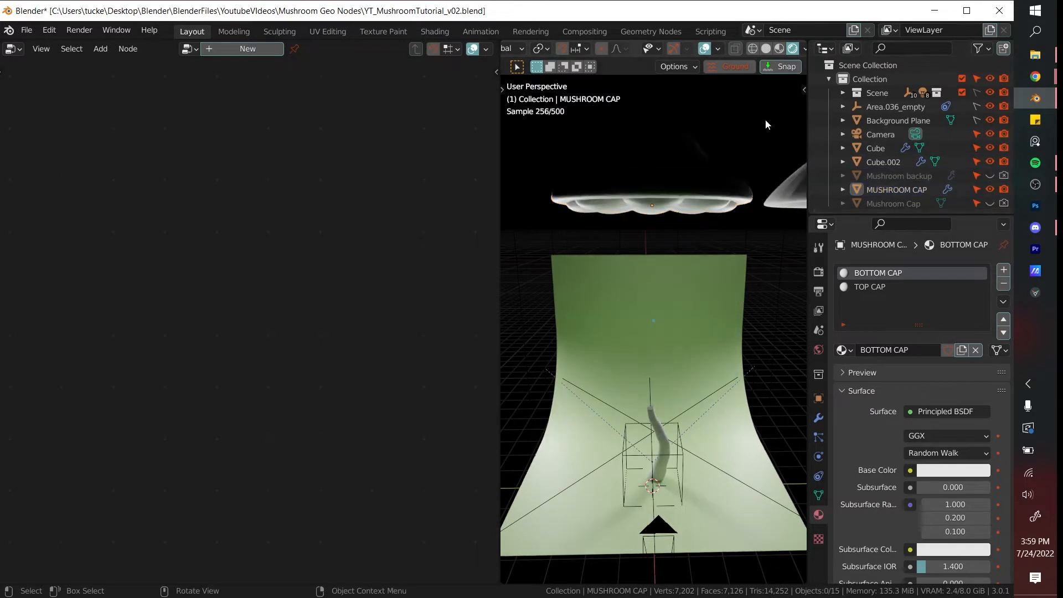
# - Select the stem in camera view and bring MUSHROOM CAP into its geometry node tree as an Object Info node
pyautogui.press('KP_0')
pyautogui.click(628, 293)
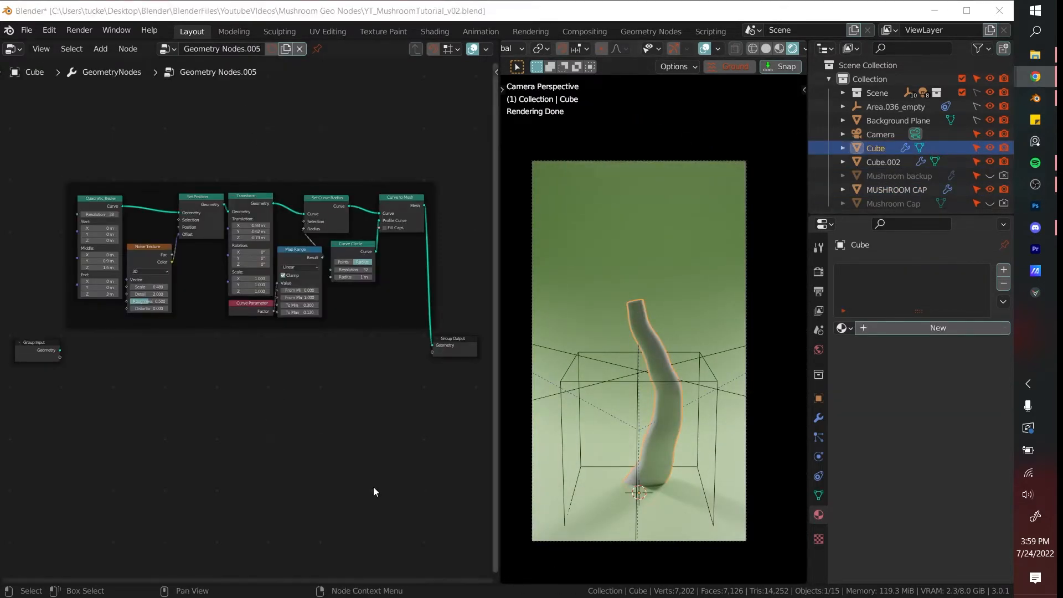
pyautogui.click(871, 224)
pyautogui.moveTo(893, 189); pyautogui.dragTo(348, 391)
pyautogui.scroll(2, 347, 391)
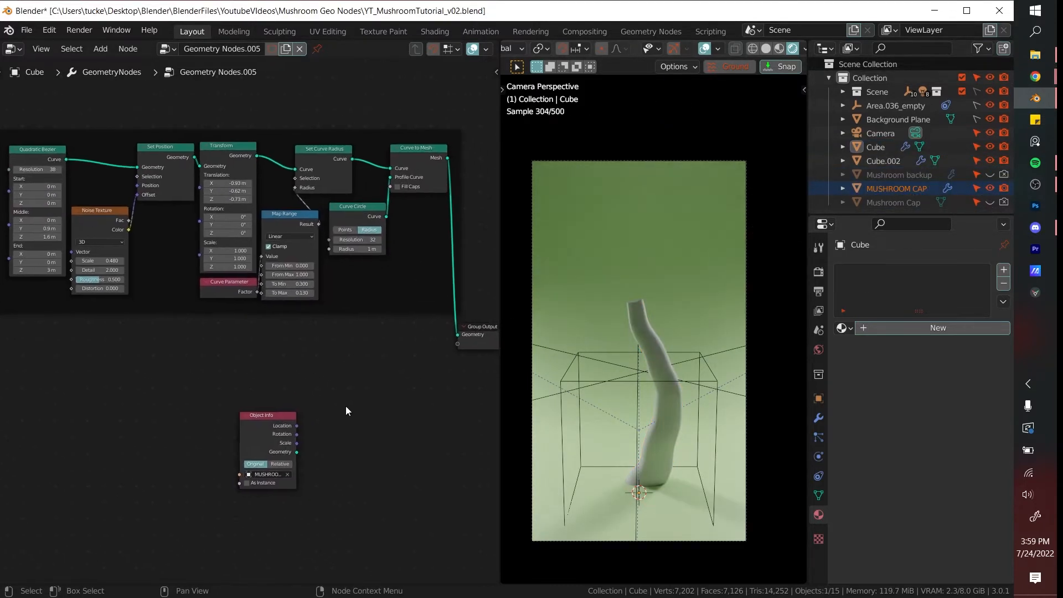
# - Add an Instance on Points node beside the Object Info node
pyautogui.hotkey('shift', 'a')
pyautogui.click(316, 277)
pyautogui.write('instance on')
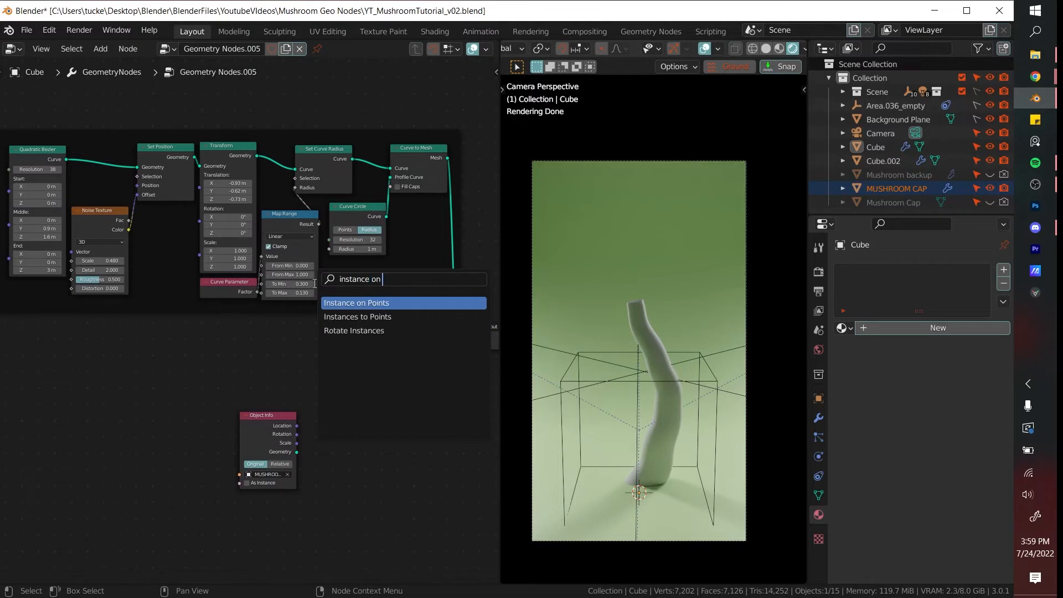
pyautogui.press('Return')
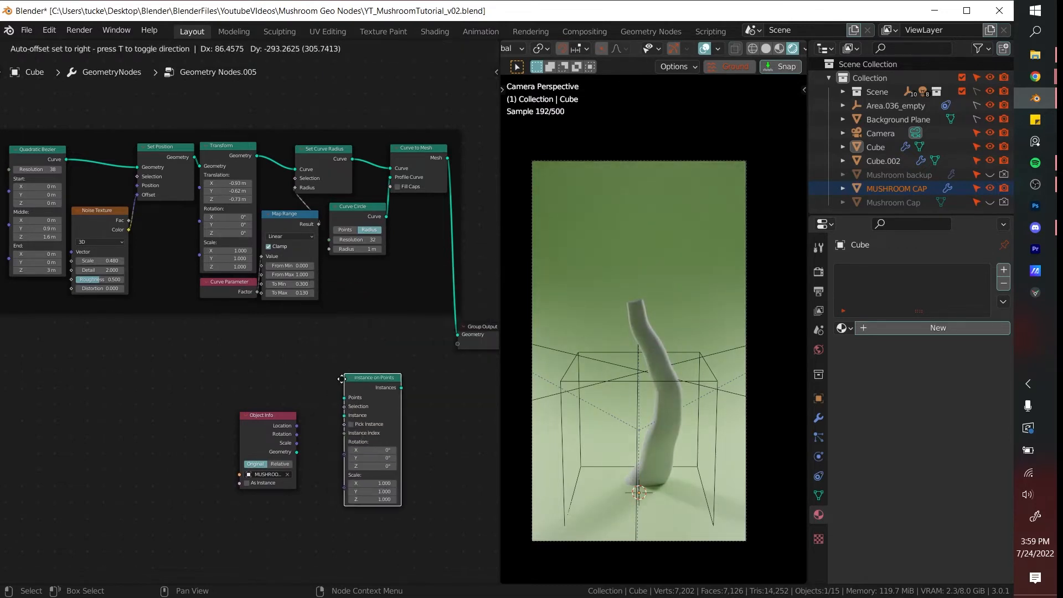
pyautogui.click(342, 379)
# - Feed the Set Curve Radius output into the Points input and the Object Info geometry into the Instance input of Instance on Points
pyautogui.scroll(-1, 356, 265)
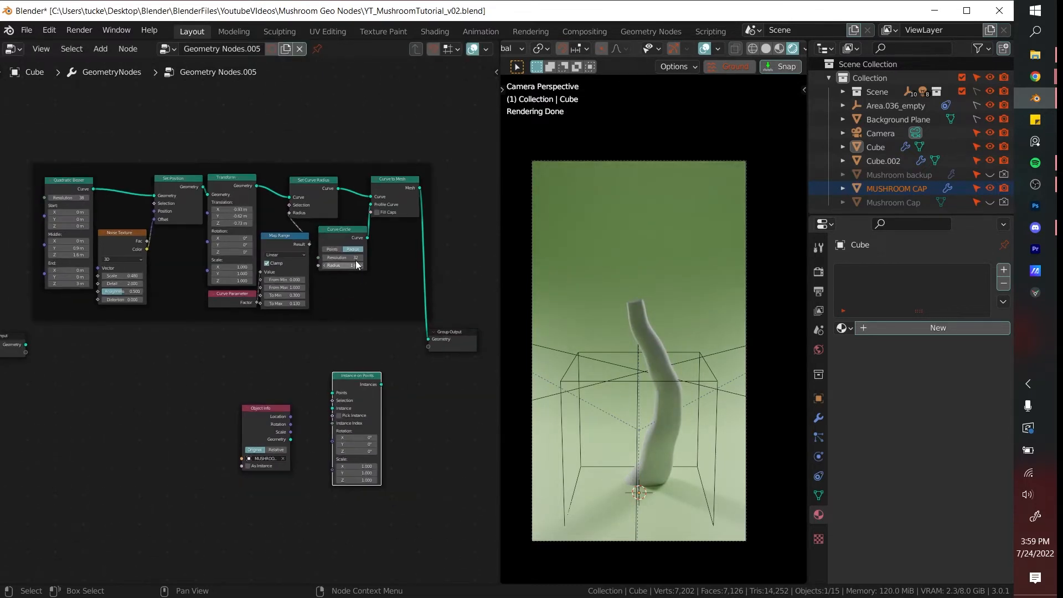
pyautogui.scroll(1, 655, 385)
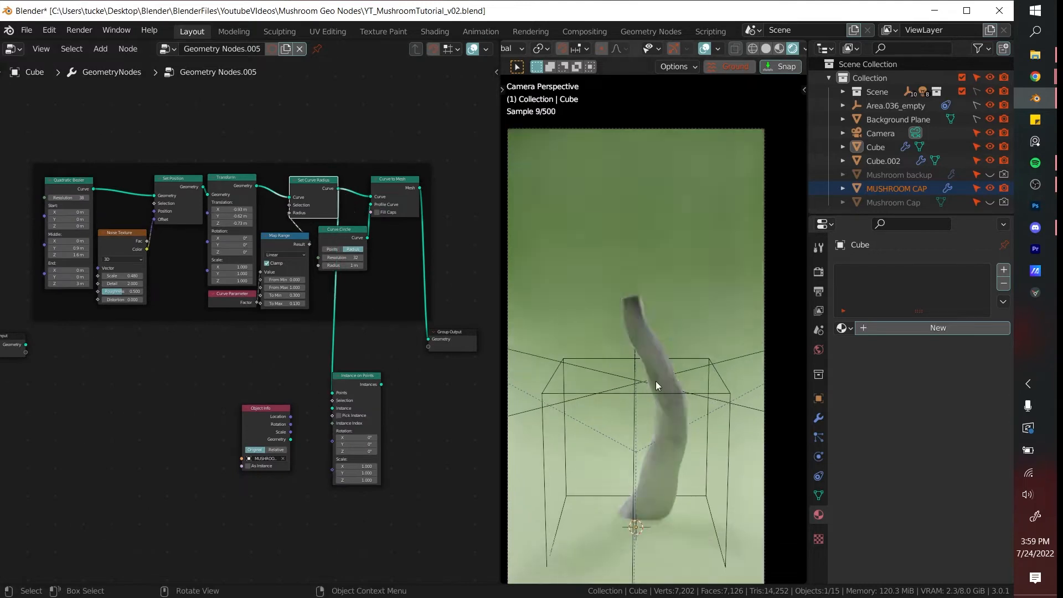
pyautogui.scroll(1, 308, 446)
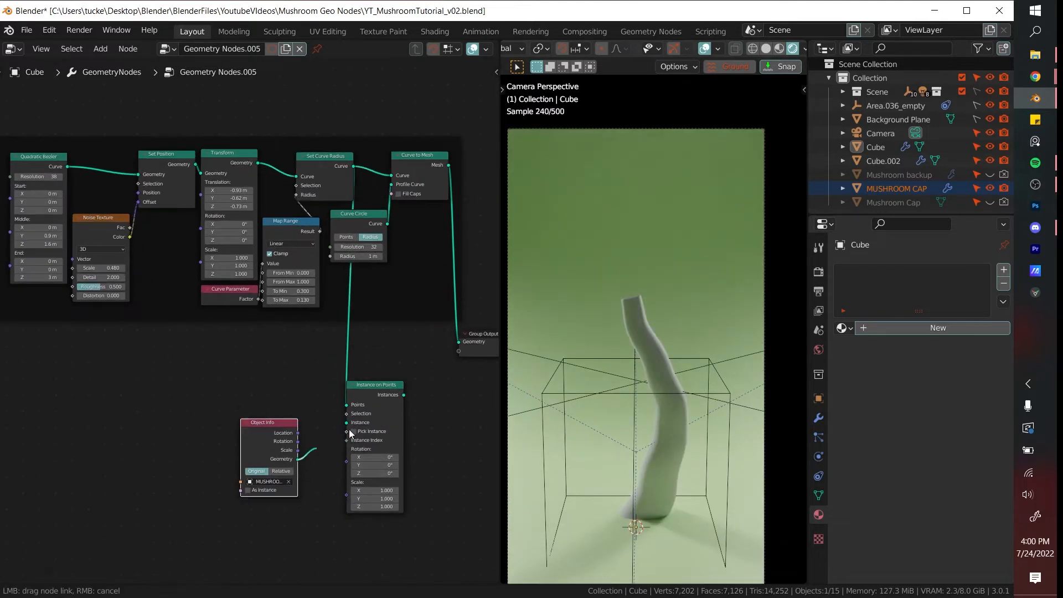
pyautogui.moveTo(349, 430); pyautogui.dragTo(347, 422)
pyautogui.scroll(-1, 644, 401)
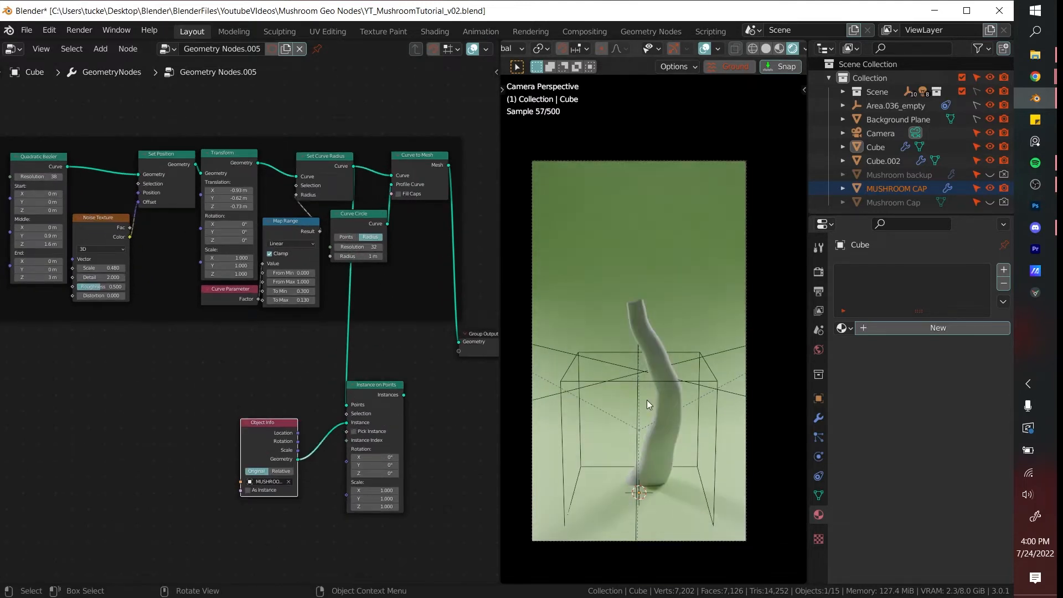
pyautogui.scroll(1, 434, 430)
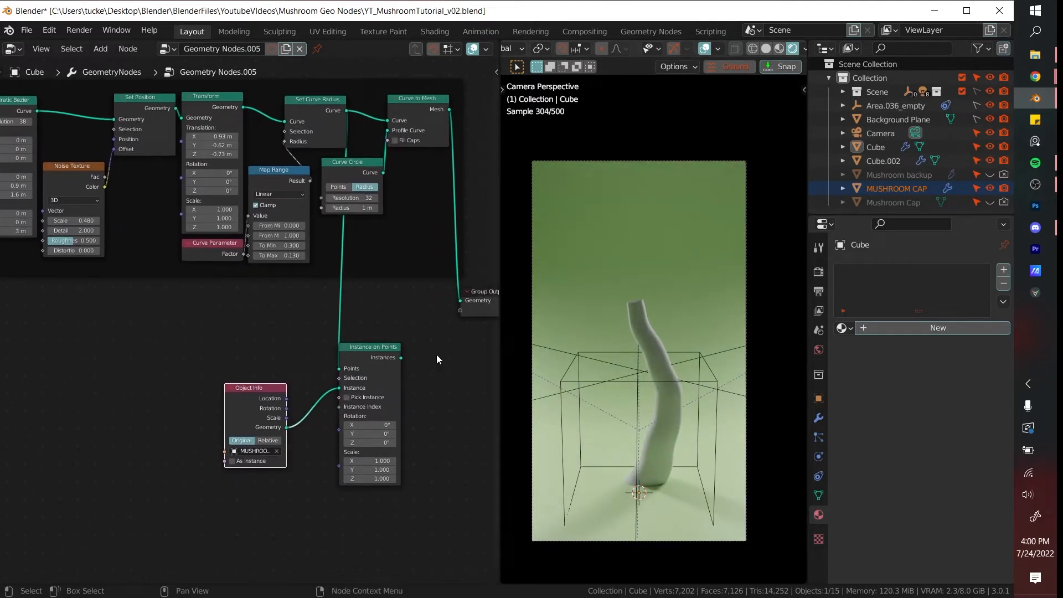
# - Insert a Join Geometry node before the Group Output and connect the Instance on Points output to it
pyautogui.click(436, 355)
pyautogui.moveTo(447, 334); pyautogui.dragTo(384, 341, button='middle')
pyautogui.hotkey('shift', 'a')
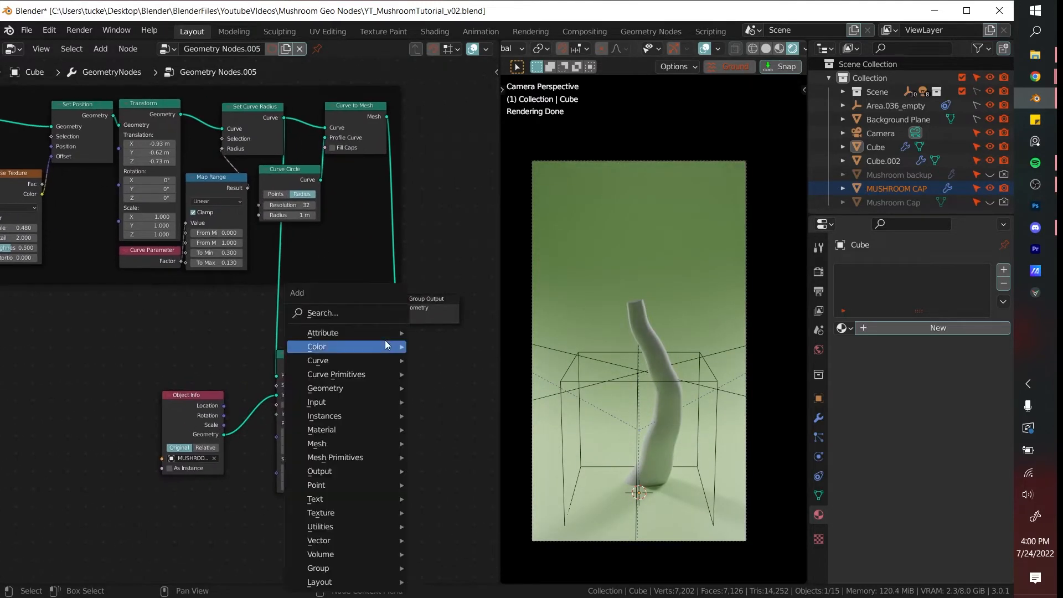
pyautogui.click(385, 317)
pyautogui.write('jo')
pyautogui.press('Down')
pyautogui.press('Return')
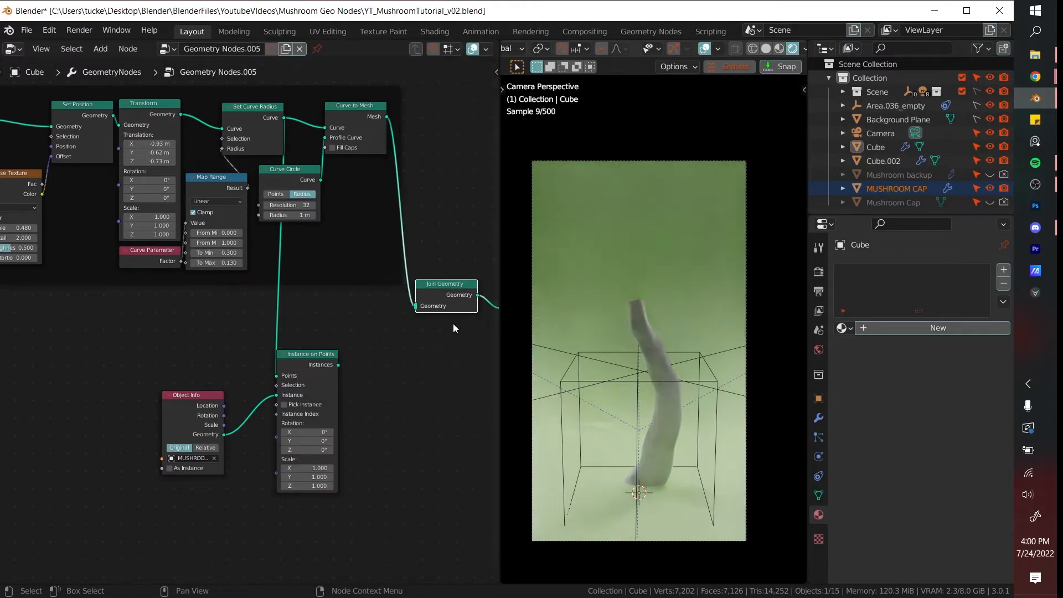
pyautogui.click(453, 323)
pyautogui.moveTo(374, 328); pyautogui.dragTo(380, 312)
pyautogui.moveTo(673, 373); pyautogui.dragTo(744, 328, button='middle')
pyautogui.press('KP_0')
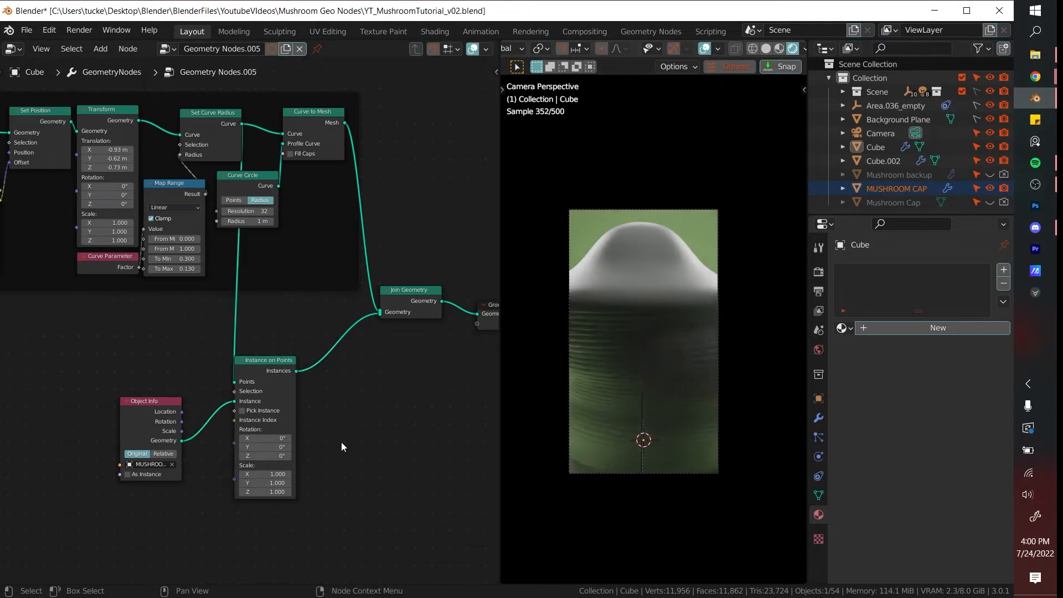
# - Add a Boolean Random Value node to drive the Selection of Instance on Points and set its probability to 0.113
pyautogui.scroll(2, 332, 443)
pyautogui.moveTo(156, 416); pyautogui.dragTo(101, 360)
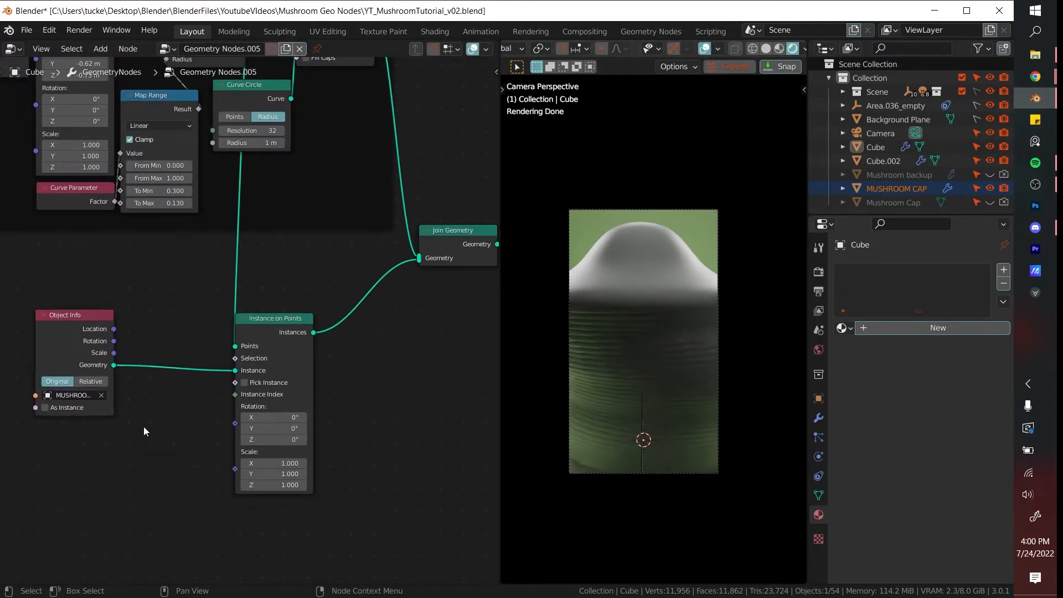
pyautogui.hotkey('shift', 'a')
pyautogui.write('rand')
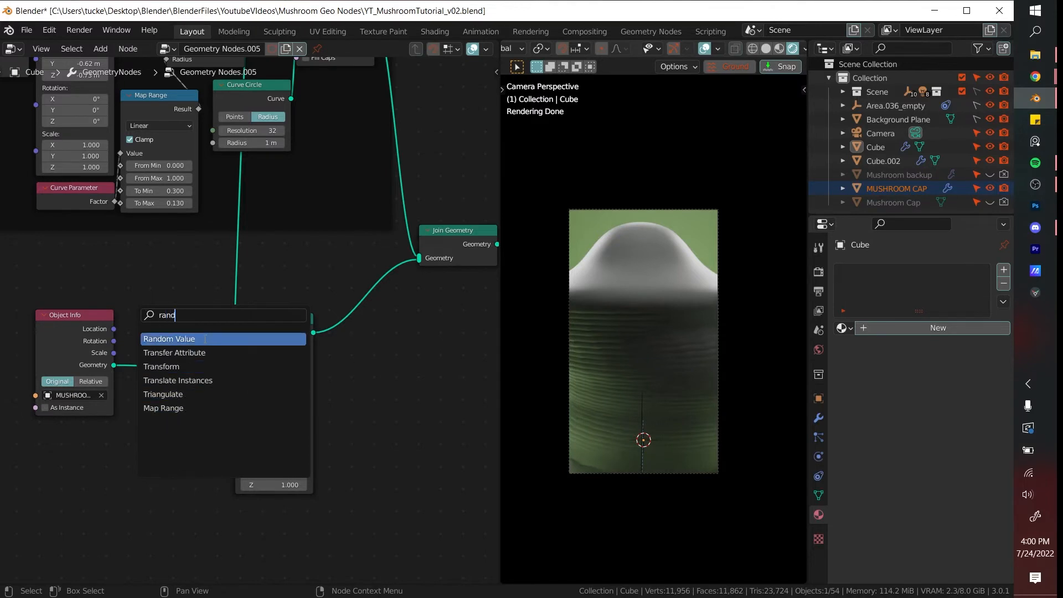
pyautogui.press('Return')
pyautogui.click(59, 468)
pyautogui.moveTo(247, 366); pyautogui.dragTo(236, 359)
pyautogui.click(62, 516)
pyautogui.moveTo(201, 423); pyautogui.dragTo(281, 350, button='middle')
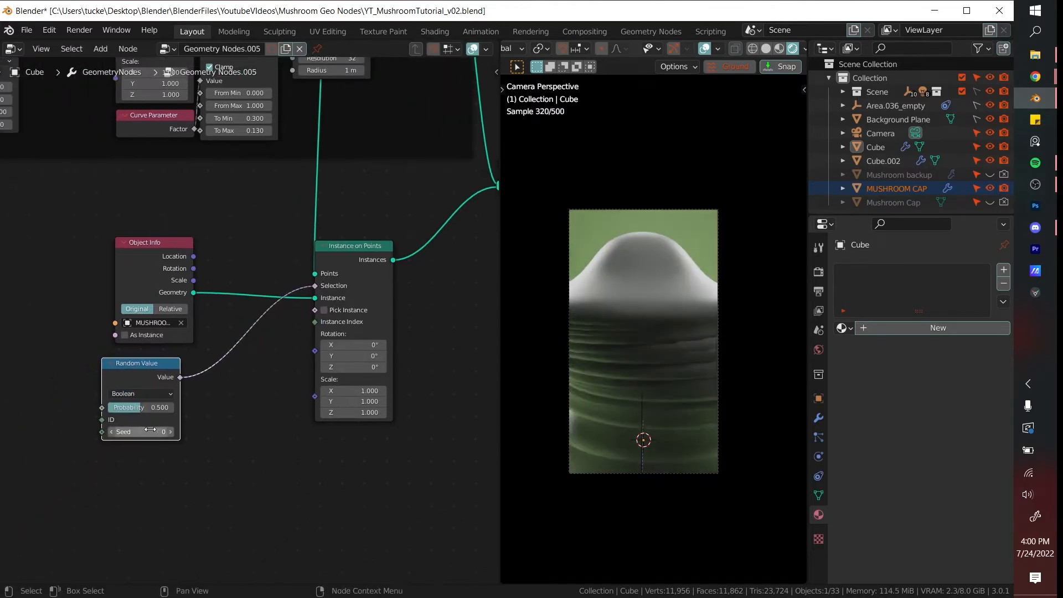
pyautogui.moveTo(149, 408); pyautogui.dragTo(170, 411)
# - Insert a Resample Curve node on the link between Set Curve Radius and Instance on Points
pyautogui.hotkey('shift', 'a')
pyautogui.click(243, 319)
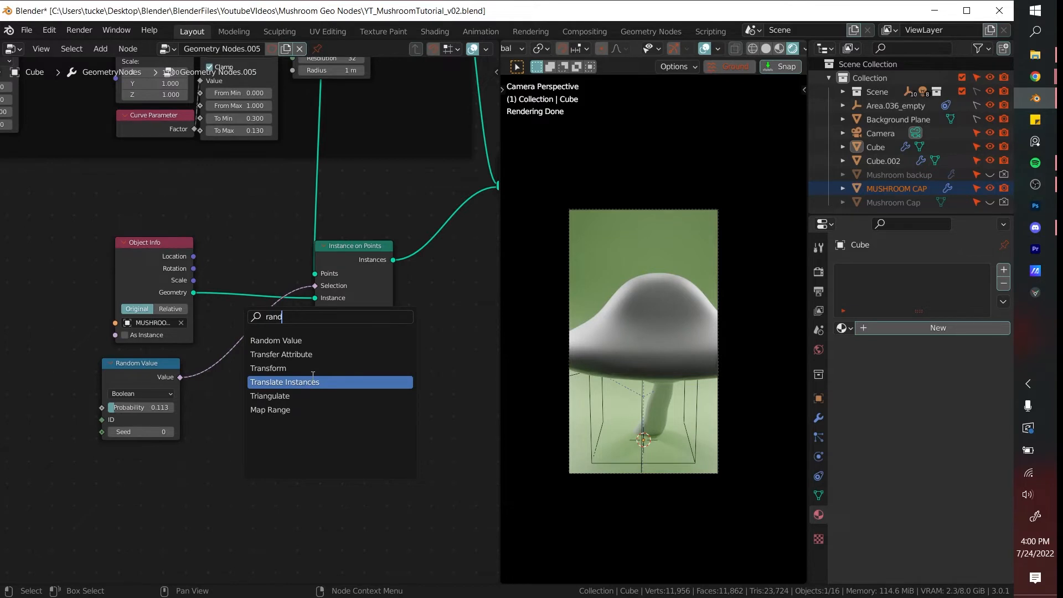
pyautogui.press('BackSpace')
pyautogui.press('BackSpace')
pyautogui.press('BackSpace')
pyautogui.write('esa')
pyautogui.press('Return')
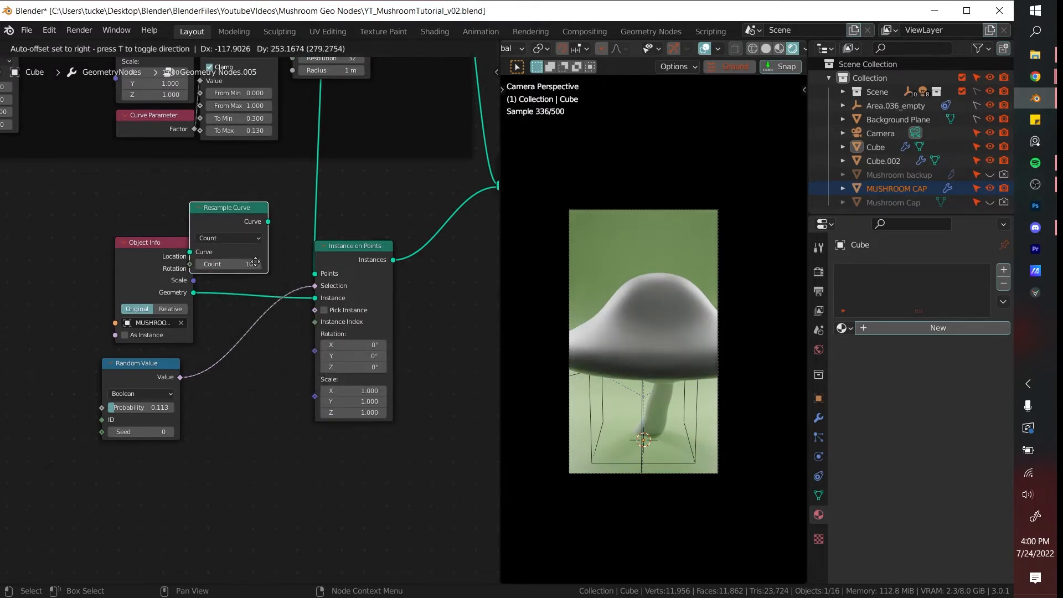
pyautogui.click(430, 230)
# - Set the Resample Curve count to 3 and the Random Value probability to 1.000, moving the Random Value node closer
pyautogui.moveTo(318, 285); pyautogui.dragTo(298, 332, button='middle')
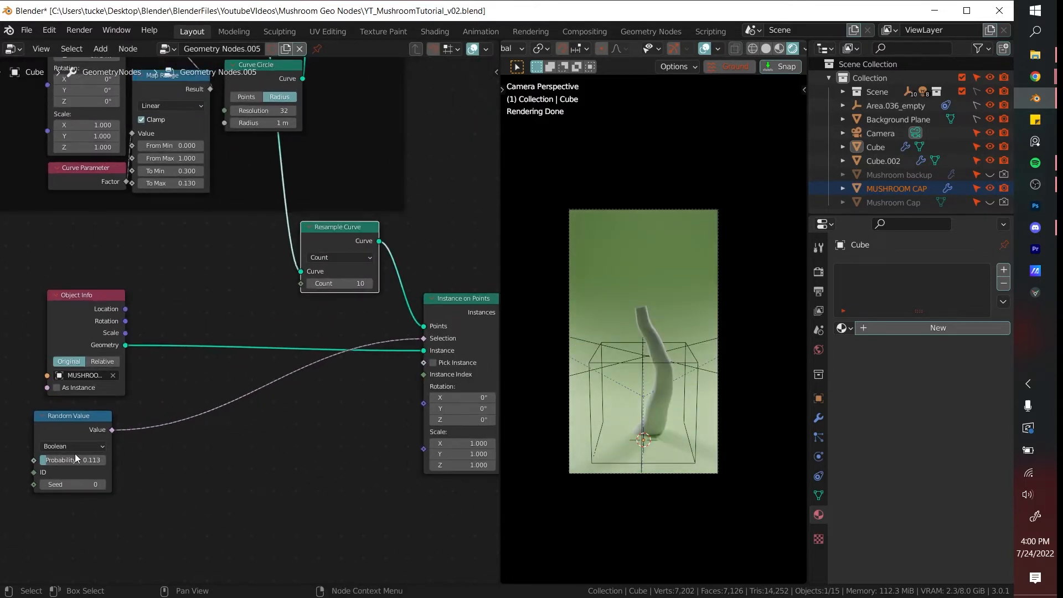
pyautogui.moveTo(75, 453); pyautogui.dragTo(355, 454)
pyautogui.moveTo(352, 284); pyautogui.dragTo(327, 284)
pyautogui.scroll(3, 334, 419)
pyautogui.moveTo(334, 420); pyautogui.dragTo(304, 327, button='middle')
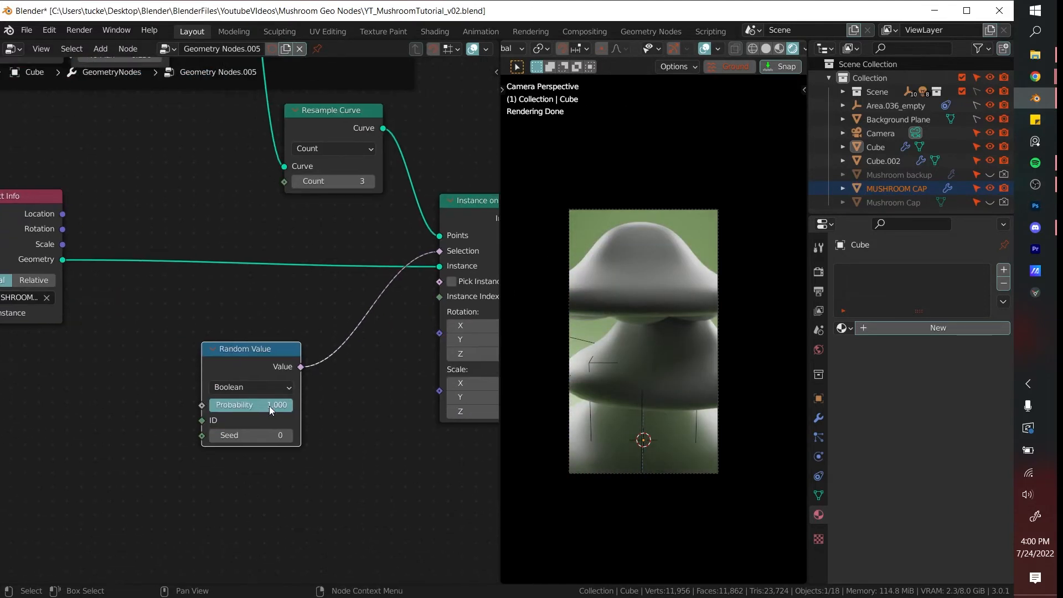
# - Set the Random Value probability to 0.273 and the instance scale to 0.500 on all axes
pyautogui.moveTo(269, 407); pyautogui.dragTo(242, 407)
pyautogui.scroll(-2, 390, 348)
pyautogui.moveTo(438, 391); pyautogui.dragTo(419, 391)
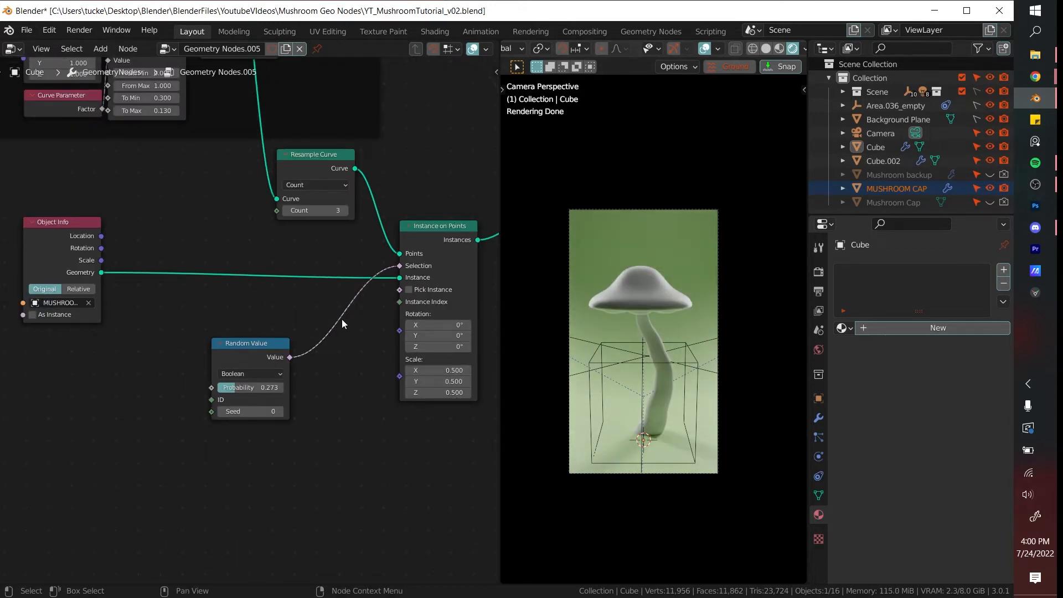
# - Rearrange the Random Value and Object Info nodes beside Instance on Points, undoing the trial scale change
pyautogui.moveTo(263, 343); pyautogui.dragTo(210, 233)
pyautogui.moveTo(62, 226); pyautogui.dragTo(305, 294)
pyautogui.moveTo(203, 247); pyautogui.dragTo(212, 263)
pyautogui.moveTo(222, 416); pyautogui.dragTo(244, 358, button='middle')
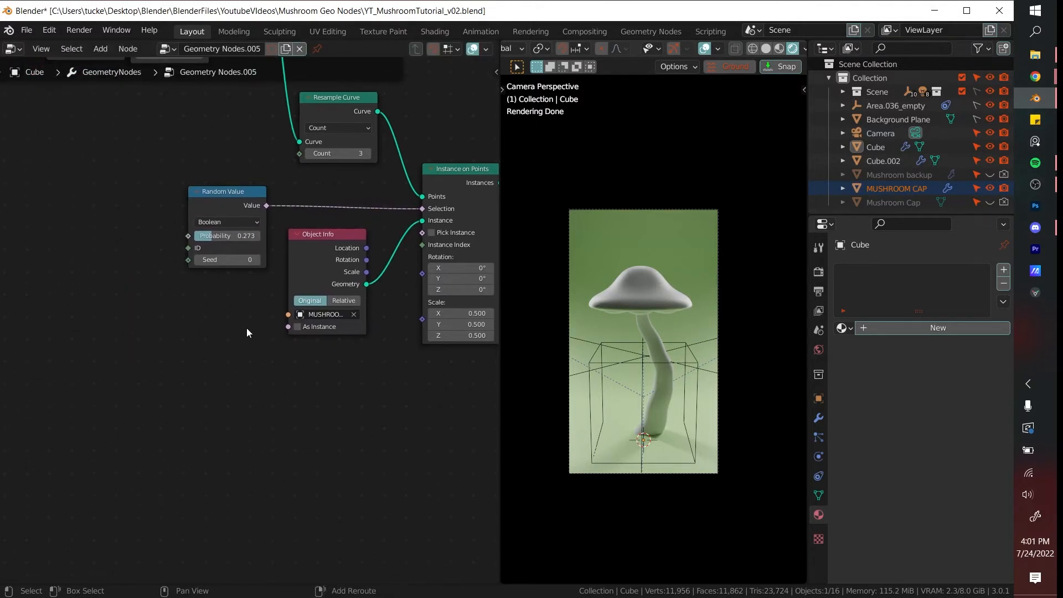
pyautogui.moveTo(455, 313); pyautogui.dragTo(460, 336)
pyautogui.hotkey('ctrl', 'z')
# - Add an Align Euler to Vector node, connect it to the Rotation of Instance on Points, and set its axis to Z
pyautogui.moveTo(352, 365); pyautogui.dragTo(340, 360, button='middle')
pyautogui.hotkey('shift', 'a')
pyautogui.write('al')
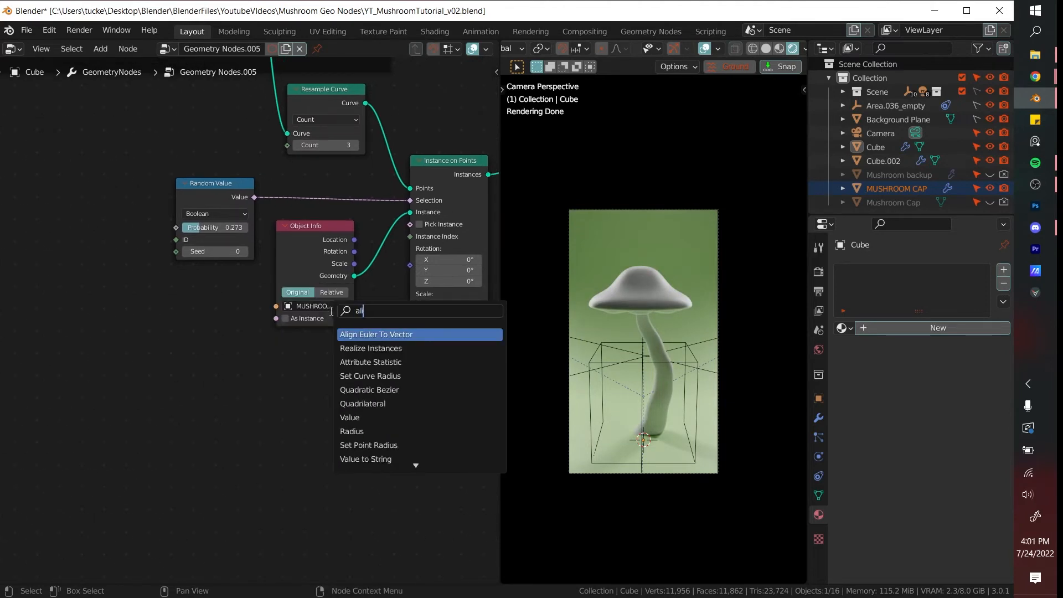
pyautogui.press('Return')
pyautogui.click(342, 369)
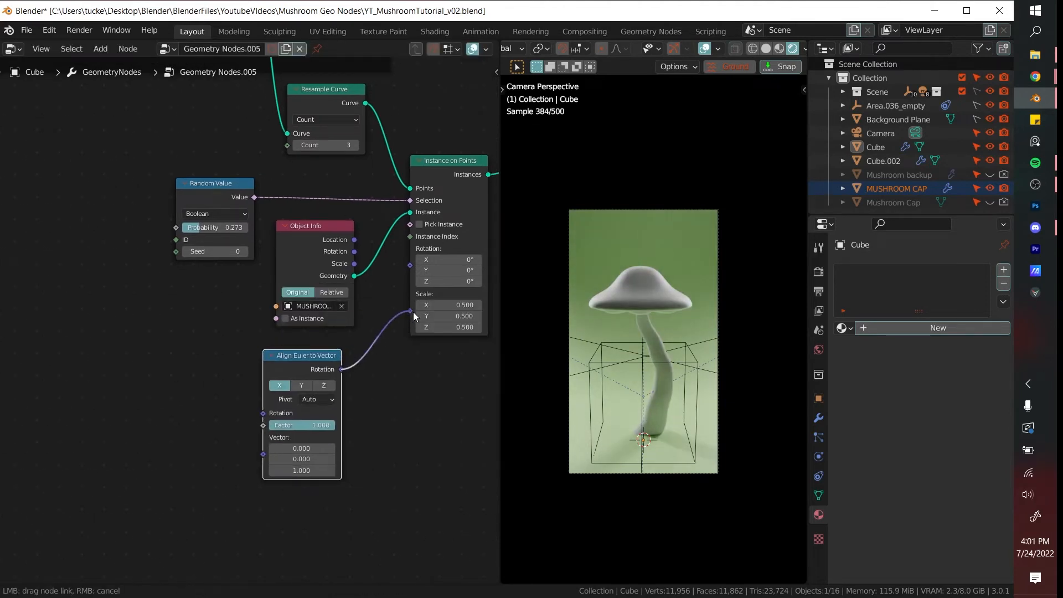
pyautogui.moveTo(413, 312); pyautogui.dragTo(411, 249)
pyautogui.click(323, 385)
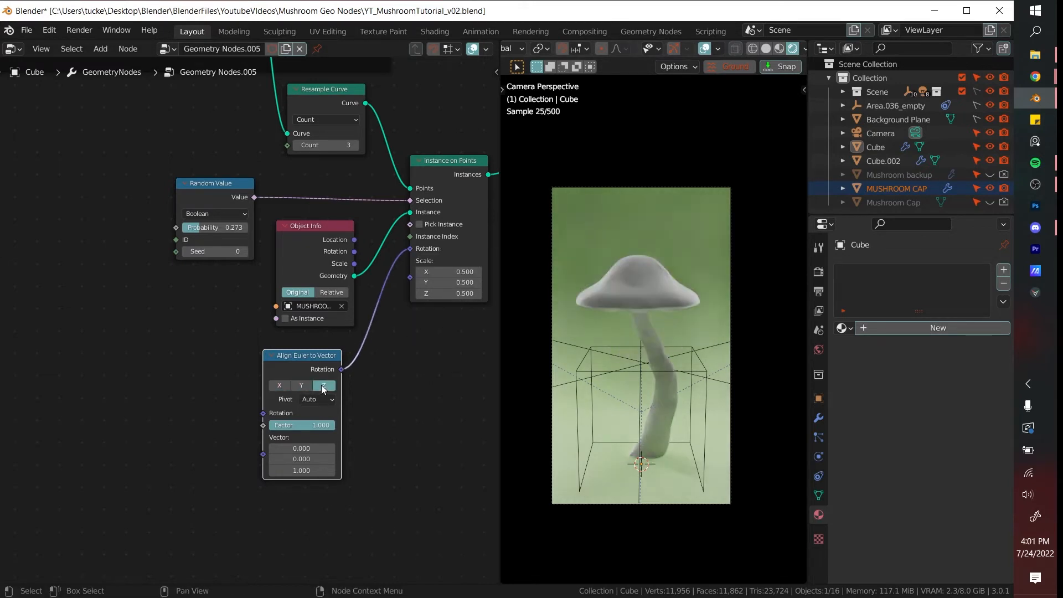
# - Rearrange the Align Euler to Vector and Object Info nodes to open space below Instance on Points
pyautogui.click(414, 384)
pyautogui.moveTo(288, 377); pyautogui.dragTo(252, 368)
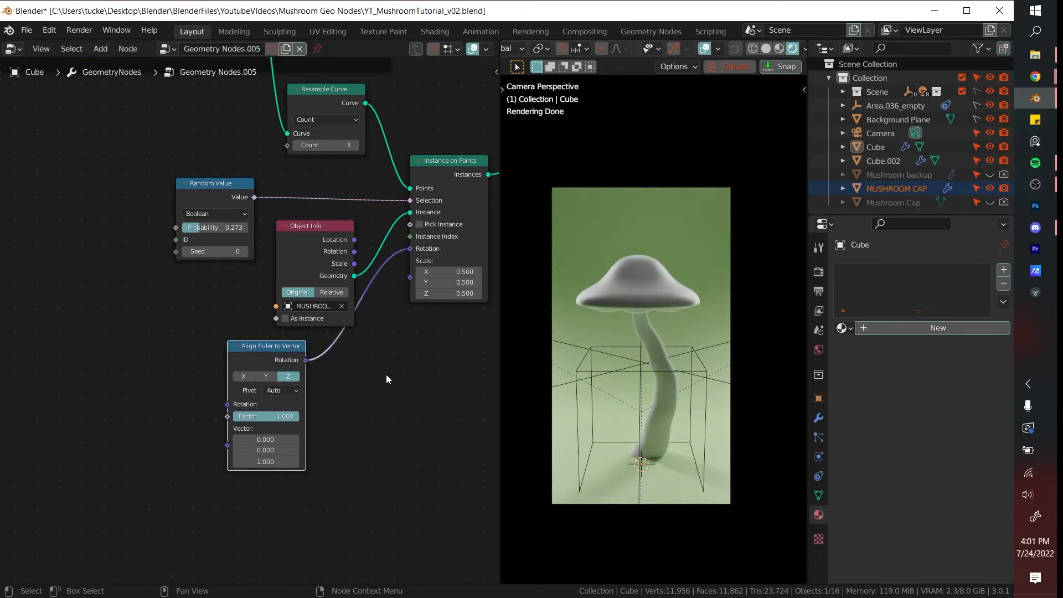
pyautogui.moveTo(341, 300); pyautogui.dragTo(185, 375)
pyautogui.moveTo(237, 350); pyautogui.dragTo(274, 345, button='middle')
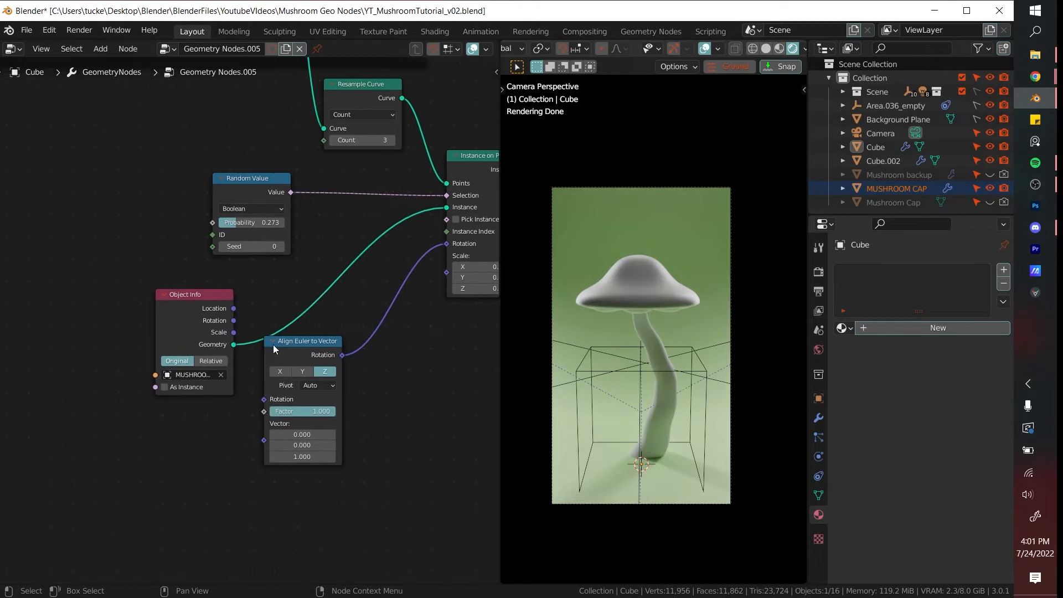
# - Feed Object Info's Rotation into Align Euler to Vector, and add a Curve Tangent node connected to its Vector input
pyautogui.moveTo(234, 321); pyautogui.dragTo(264, 399)
pyautogui.moveTo(295, 397); pyautogui.dragTo(283, 377, button='middle')
pyautogui.hotkey('shift', 'a')
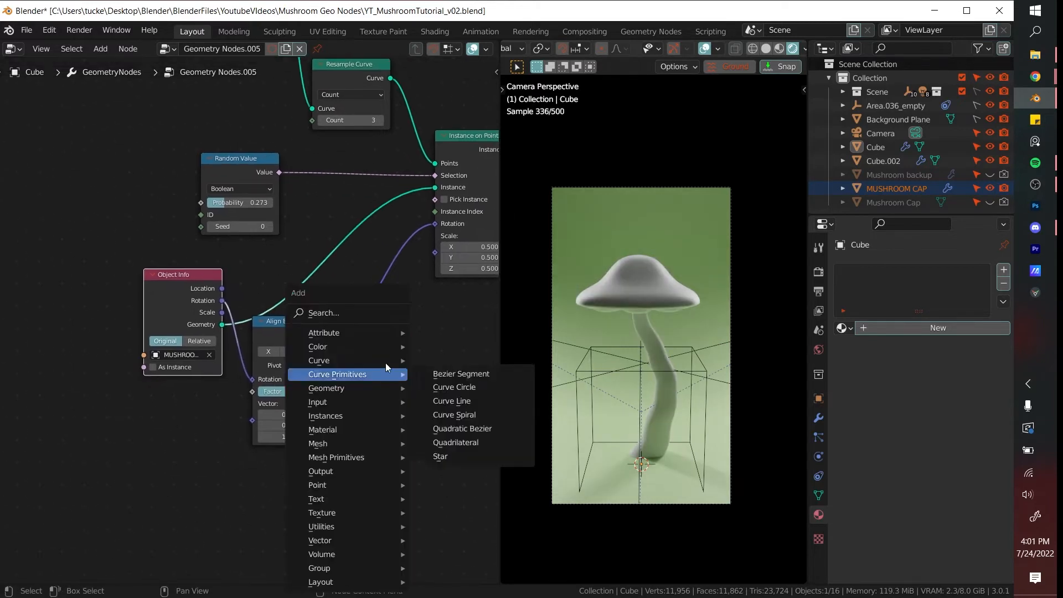
pyautogui.click(371, 312)
pyautogui.write('curve t')
pyautogui.click(411, 382)
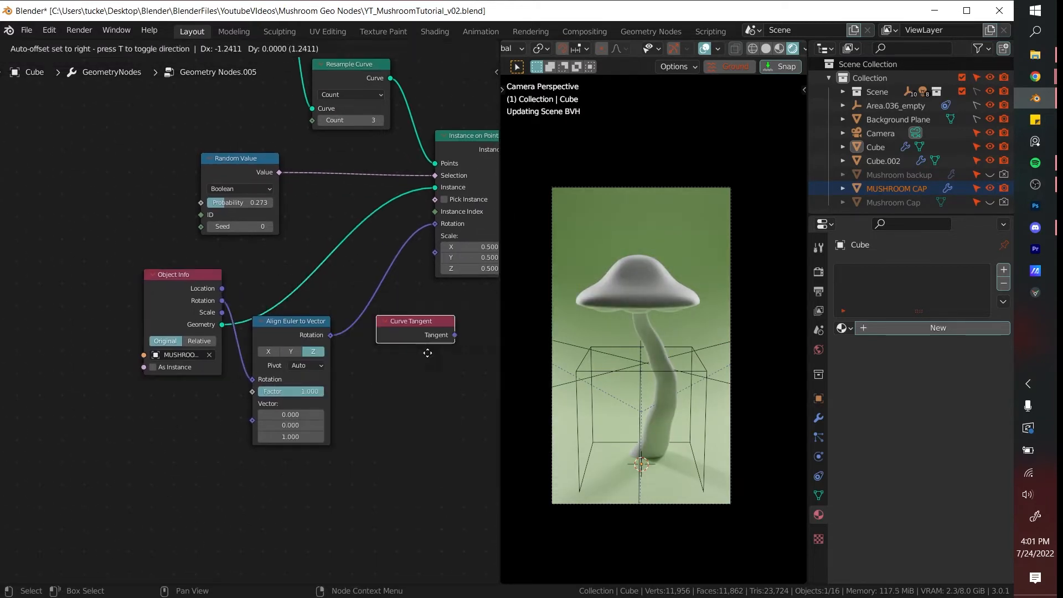
pyautogui.click(213, 436)
pyautogui.moveTo(251, 419); pyautogui.dragTo(253, 421)
# - Examine the stem and cap-instancing nodes and how the Curve Tangent alignment connects through the node tree
pyautogui.moveTo(331, 199); pyautogui.dragTo(367, 378, button='middle')
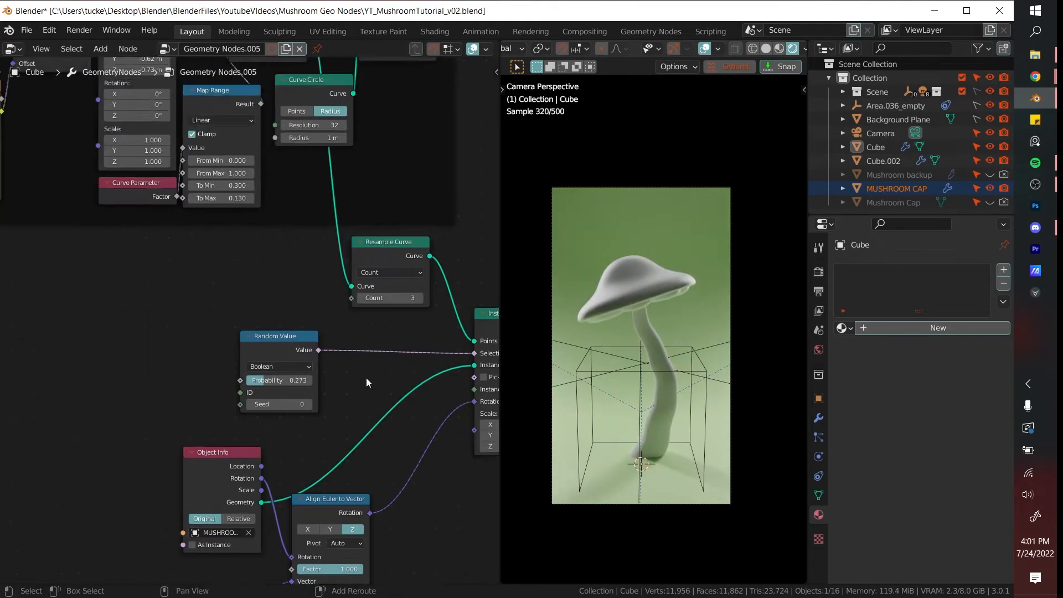
pyautogui.scroll(-4, 332, 355)
pyautogui.moveTo(160, 274); pyautogui.dragTo(321, 375, button='middle')
pyautogui.scroll(3, 270, 353)
pyautogui.moveTo(269, 351); pyautogui.dragTo(282, 373, button='middle')
pyautogui.moveTo(139, 290)
pyautogui.mouseDown()
pyautogui.moveTo(212, 280)
pyautogui.moveTo(50, 280)
pyautogui.moveTo(140, 280)
pyautogui.mouseUp()
pyautogui.scroll(-5, 417, 427)
pyautogui.moveTo(418, 466); pyautogui.dragTo(194, 280, button='middle')
pyautogui.scroll(3, 366, 432)
pyautogui.click(367, 447)
pyautogui.moveTo(425, 409); pyautogui.dragTo(397, 408, button='middle')
pyautogui.scroll(-3, 360, 405)
pyautogui.scroll(3, 375, 402)
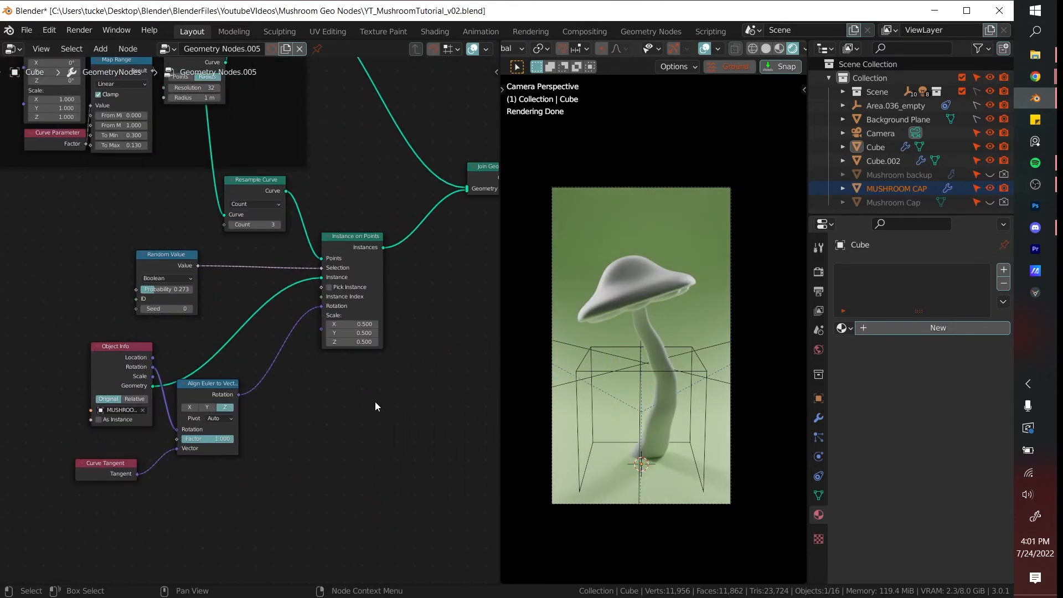
# - Place the Group Input node near Quadratic Bezier and expose the curve's Middle and End as group inputs
pyautogui.moveTo(208, 269); pyautogui.dragTo(355, 332, button='middle')
pyautogui.scroll(-3, 332, 321)
pyautogui.moveTo(238, 287); pyautogui.dragTo(389, 293, button='middle')
pyautogui.moveTo(134, 275); pyautogui.dragTo(88, 276)
pyautogui.click(219, 277)
pyautogui.scroll(1, 173, 287)
pyautogui.moveTo(171, 288); pyautogui.dragTo(264, 345, button='middle')
pyautogui.scroll(2, 234, 329)
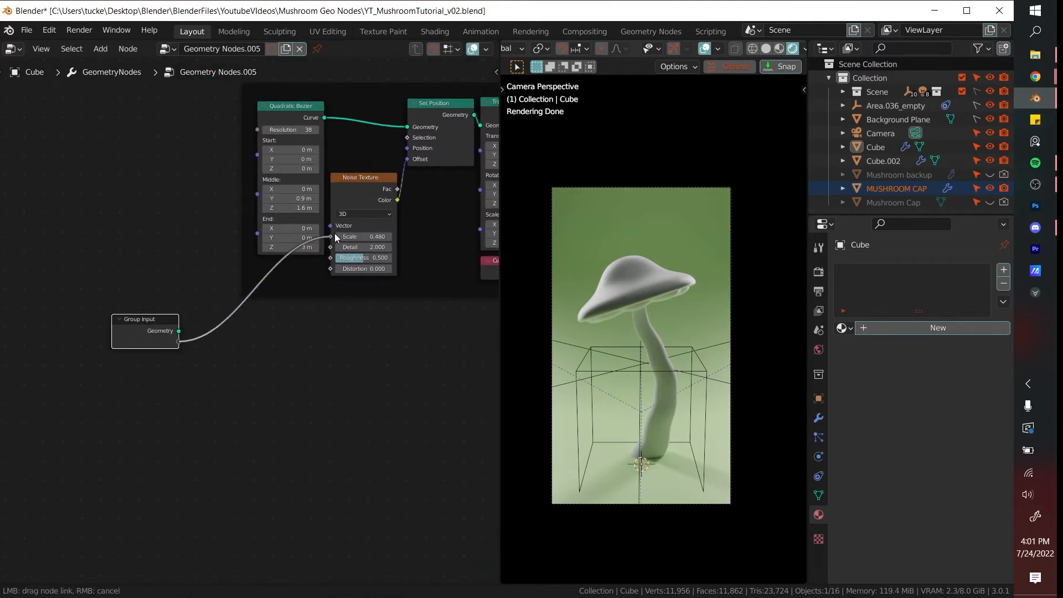
pyautogui.moveTo(335, 234); pyautogui.dragTo(258, 194)
pyautogui.moveTo(178, 351); pyautogui.dragTo(257, 205)
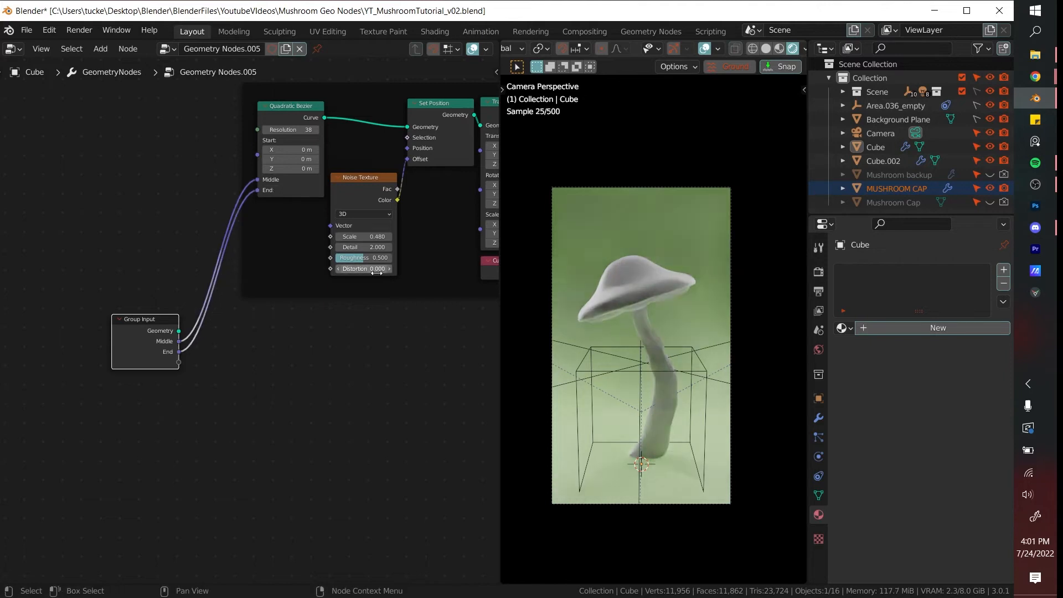
# - Test the exposed Middle Z and End Z values in the Cube's modifier settings, trying 3.15 m for End Z
pyautogui.click(818, 418)
pyautogui.moveTo(959, 398); pyautogui.dragTo(957, 398)
pyautogui.rightClick(957, 398)
pyautogui.moveTo(945, 444)
pyautogui.mouseDown()
pyautogui.moveTo(955, 444)
pyautogui.moveTo(945, 444)
pyautogui.mouseUp()
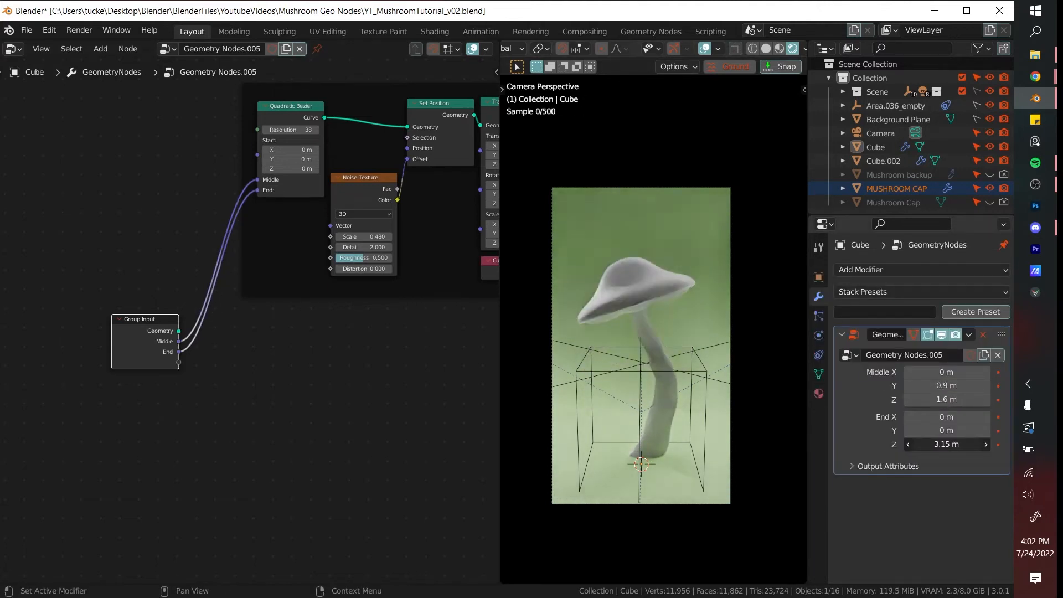
# - Expose the Map Range node's To Min and To Max as group inputs
pyautogui.moveTo(274, 348); pyautogui.dragTo(245, 313, button='middle')
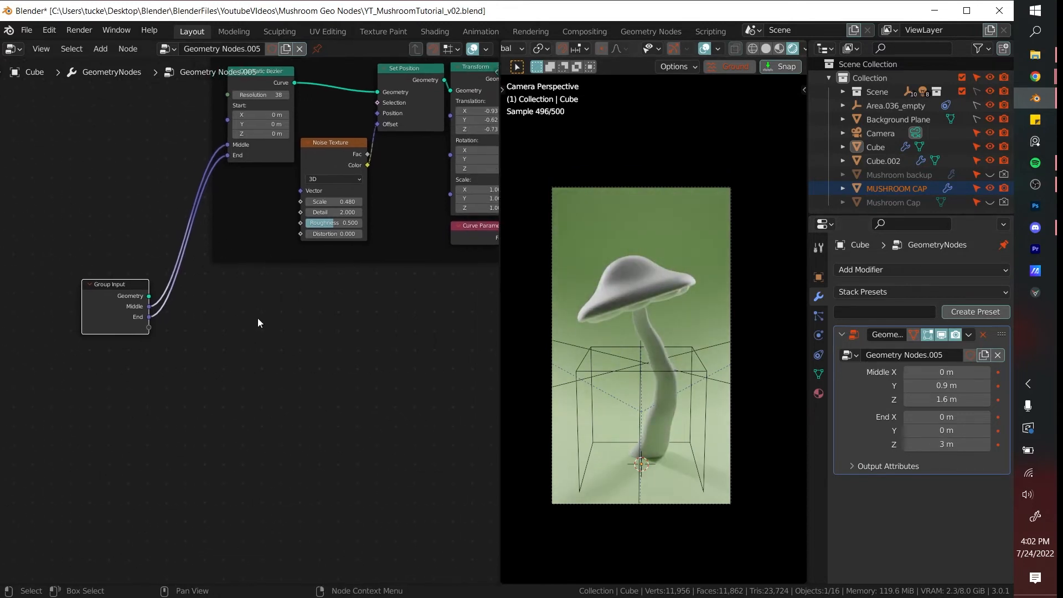
pyautogui.click(258, 317)
pyautogui.scroll(-4, 333, 307)
pyautogui.moveTo(374, 312); pyautogui.dragTo(288, 356, button='middle')
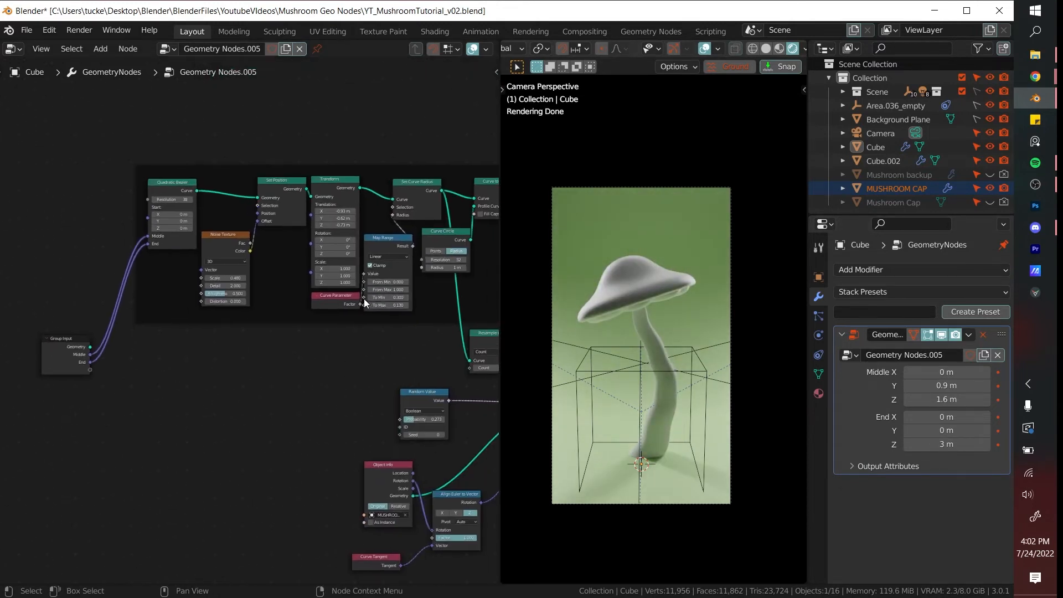
pyautogui.moveTo(90, 364); pyautogui.dragTo(90, 379)
pyautogui.scroll(1, 244, 378)
pyautogui.moveTo(245, 378); pyautogui.dragTo(210, 359, button='middle')
# - Test different To Min and To Max values in the modifier settings
pyautogui.moveTo(957, 462); pyautogui.dragTo(973, 479)
pyautogui.rightClick(956, 462)
pyautogui.rightClick(955, 480)
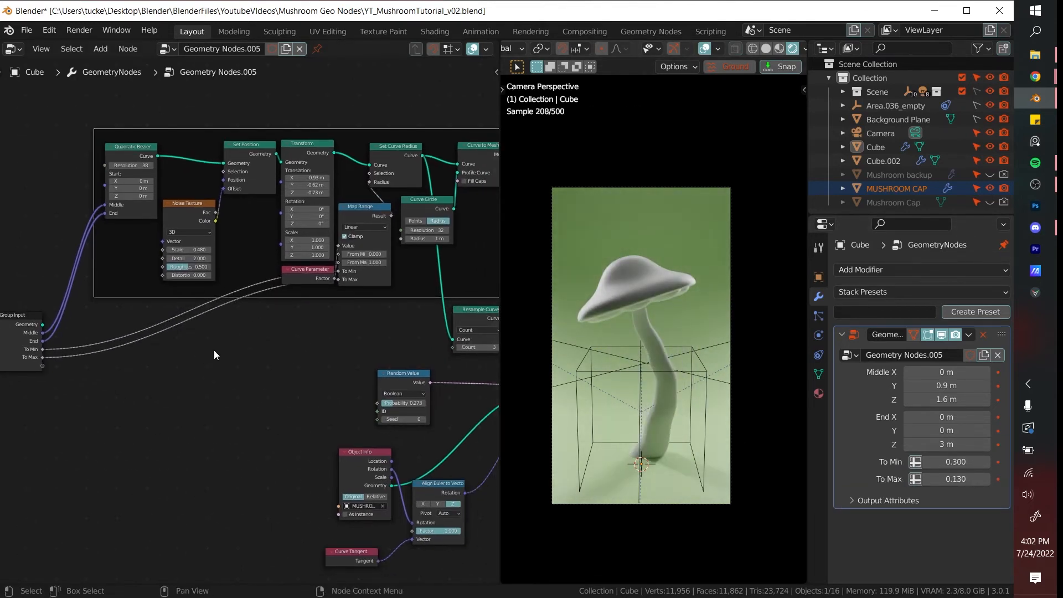
# - Switch the Noise Texture to 4D, expose its Scale as a group input, and undo a trial change of that value
pyautogui.scroll(-2, 222, 350)
pyautogui.moveTo(223, 349); pyautogui.dragTo(356, 360, button='middle')
pyautogui.click(335, 249)
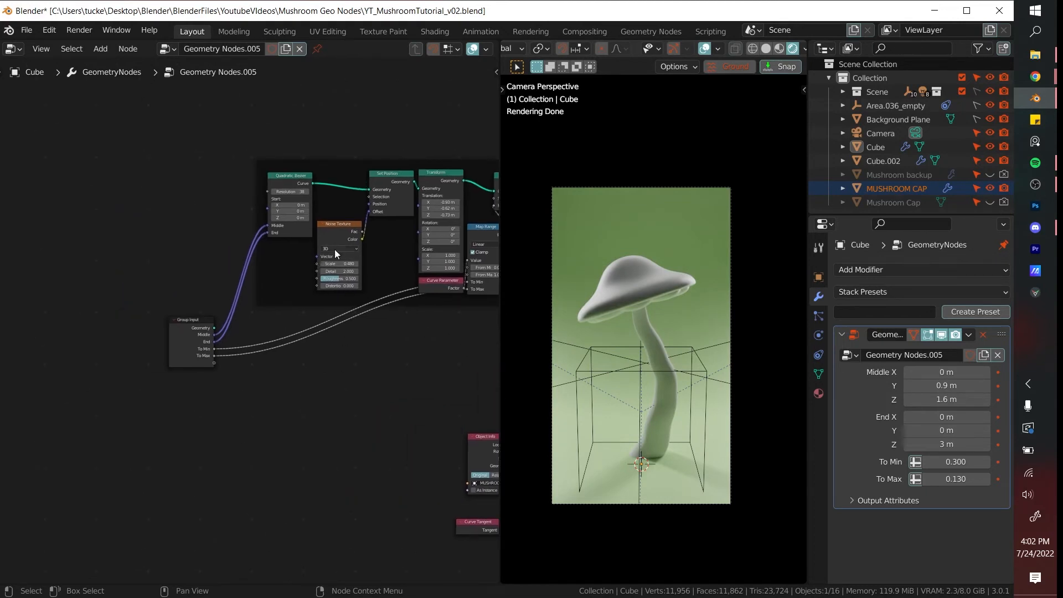
pyautogui.click(339, 277)
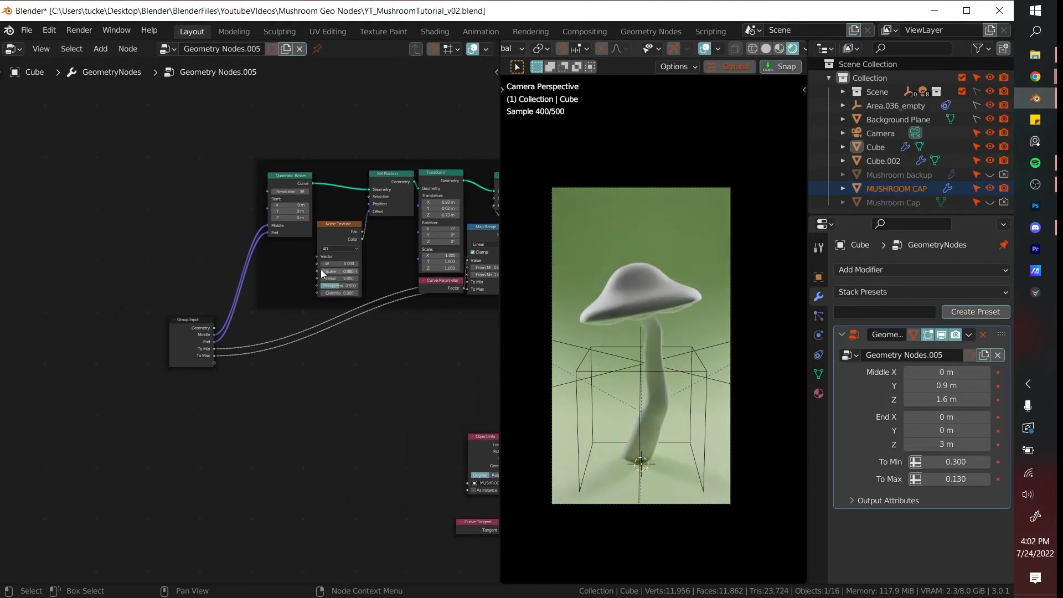
pyautogui.moveTo(317, 271); pyautogui.dragTo(214, 364)
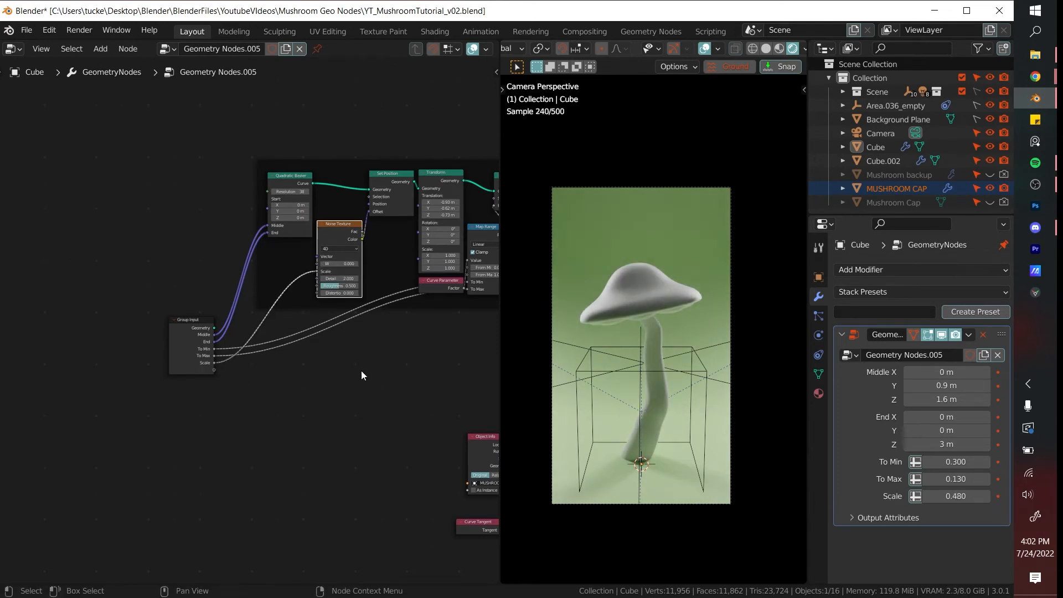
pyautogui.moveTo(944, 495); pyautogui.dragTo(804, 495)
pyautogui.hotkey('ctrl', 'z')
pyautogui.scroll(-5, 392, 426)
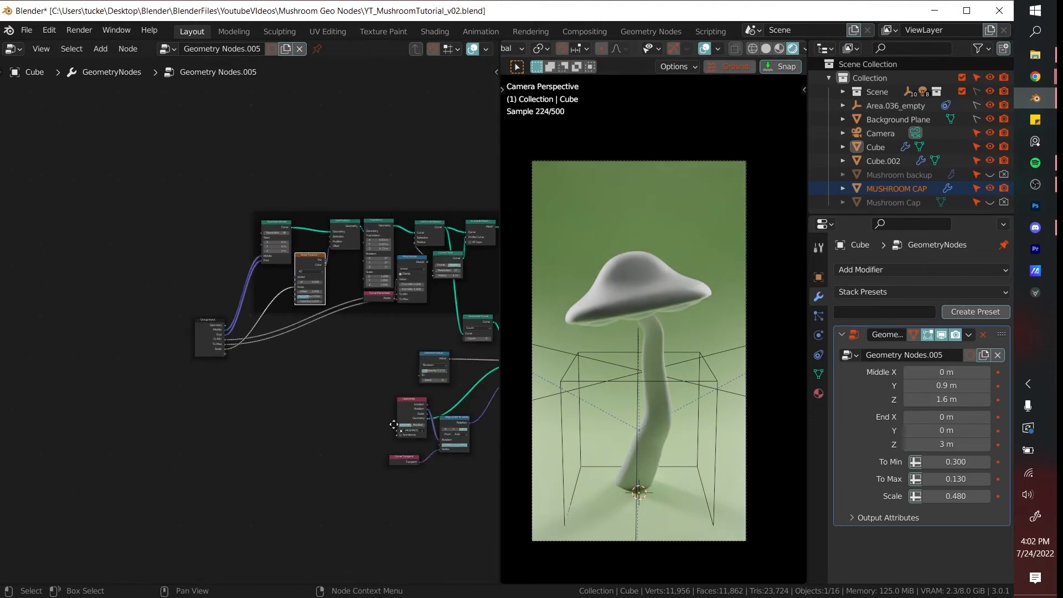
pyautogui.moveTo(392, 426); pyautogui.dragTo(232, 387, button='middle')
pyautogui.scroll(3, 384, 373)
pyautogui.scroll(1, 384, 373)
pyautogui.moveTo(548, 360); pyautogui.dragTo(633, 308, button='middle')
pyautogui.press('KP_0')
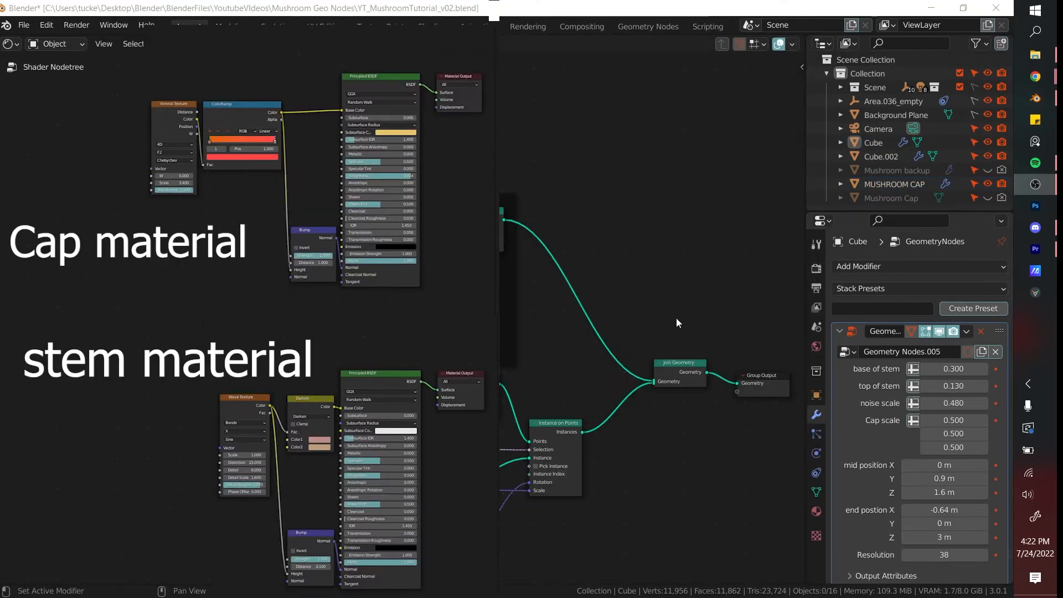
# - Add a Set Material node on the stem's link into Join Geometry and assign it the stem material
pyautogui.hotkey('shift', 'a')
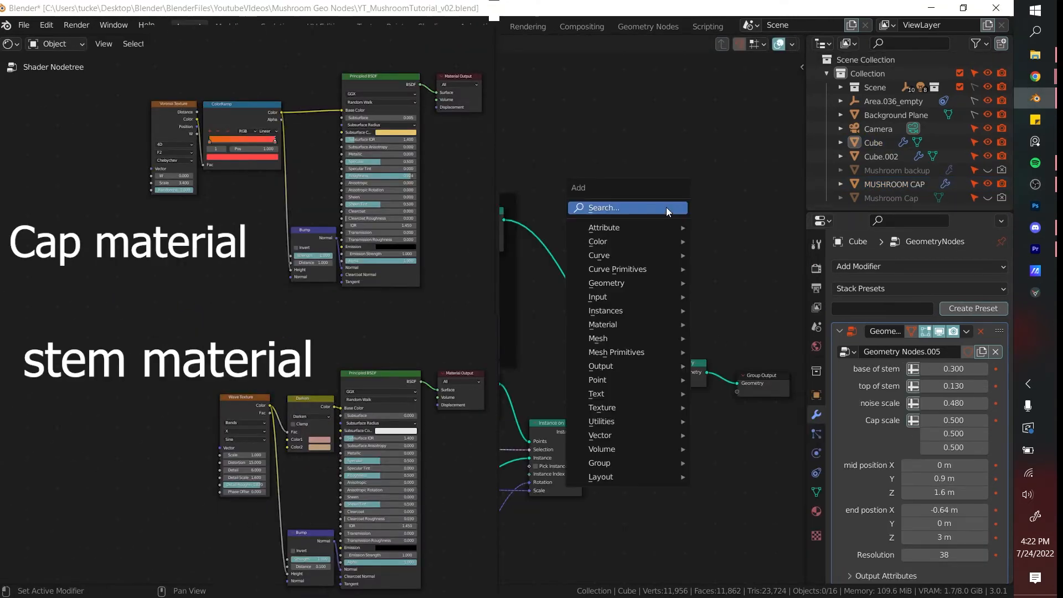
pyautogui.click(666, 208)
pyautogui.write('set mate')
pyautogui.press('Return')
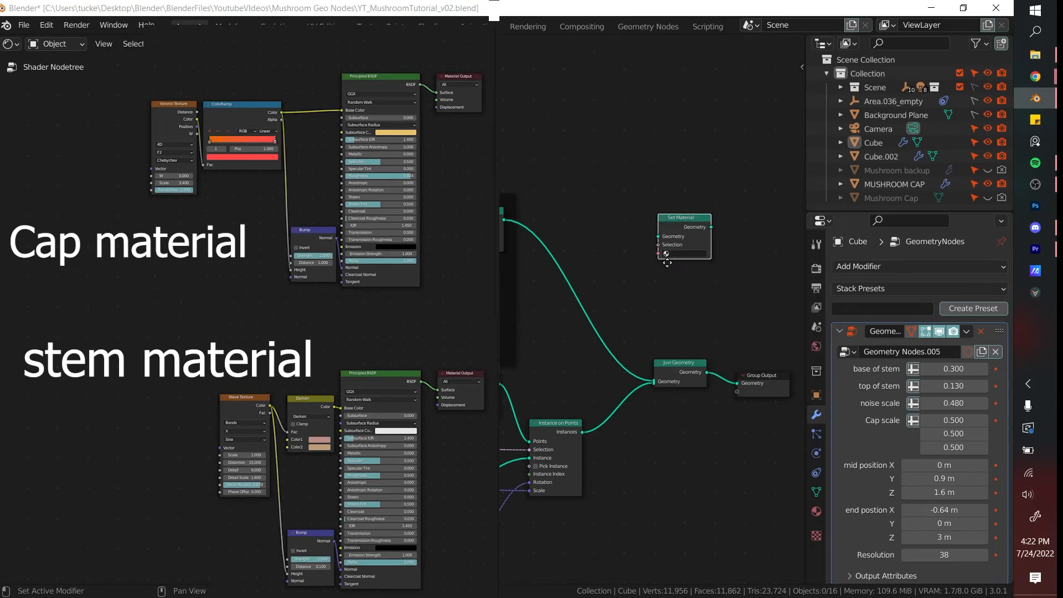
pyautogui.click(743, 318)
pyautogui.scroll(4, 720, 316)
pyautogui.click(507, 323)
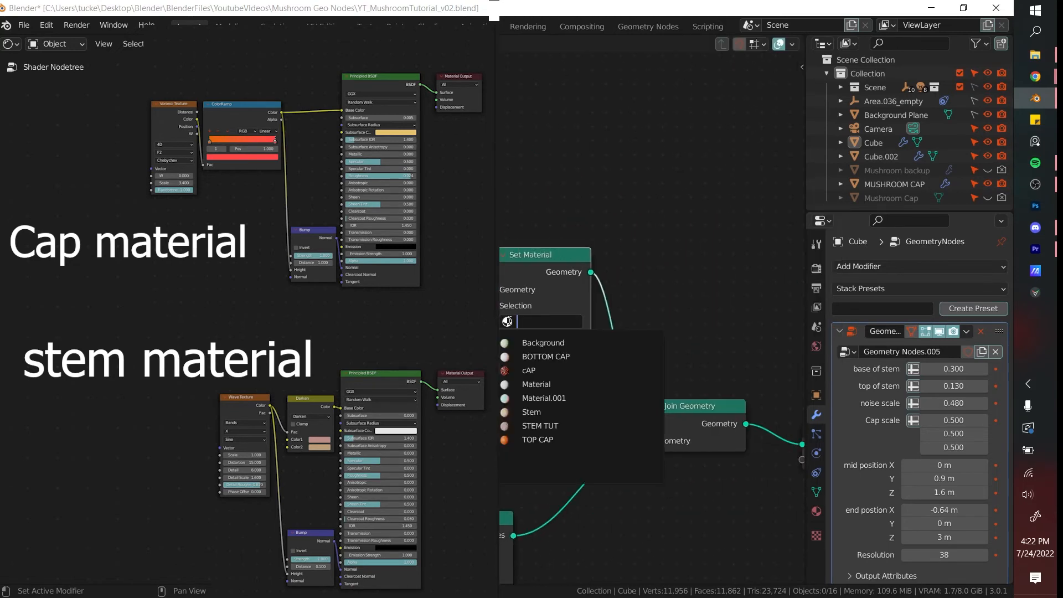
pyautogui.click(550, 412)
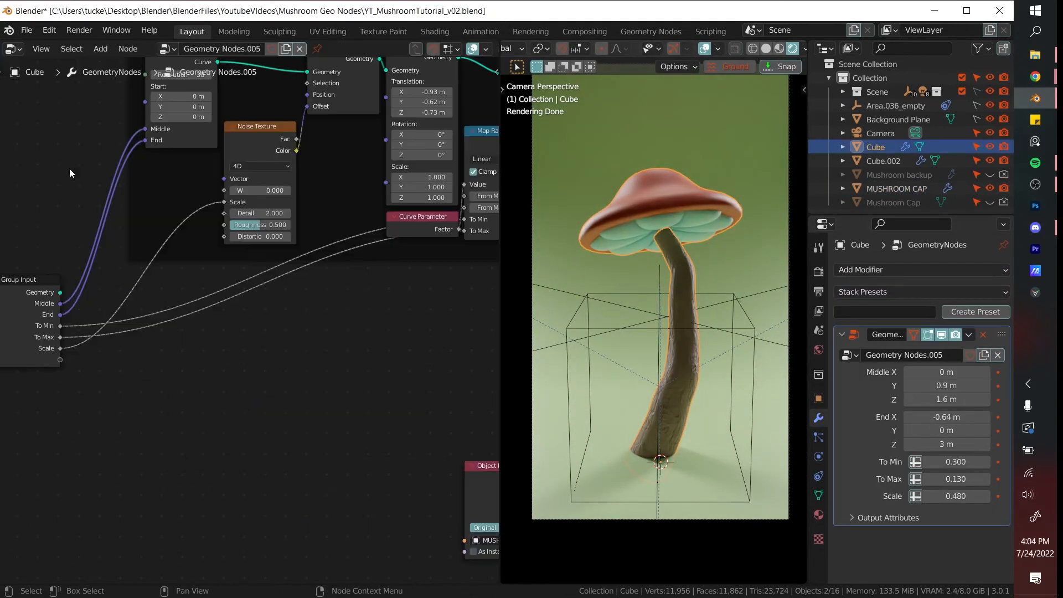
# - Expose the Quadratic Bezier node's Resolution as a group input
pyautogui.scroll(3, 261, 334)
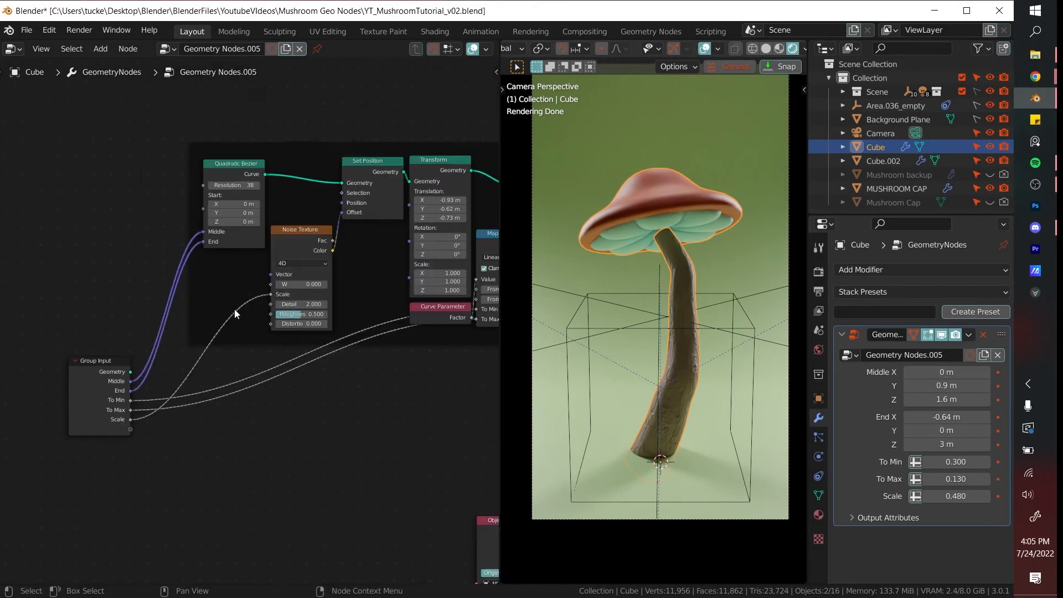
pyautogui.moveTo(235, 309); pyautogui.dragTo(241, 316, button='middle')
pyautogui.moveTo(209, 191); pyautogui.dragTo(138, 435)
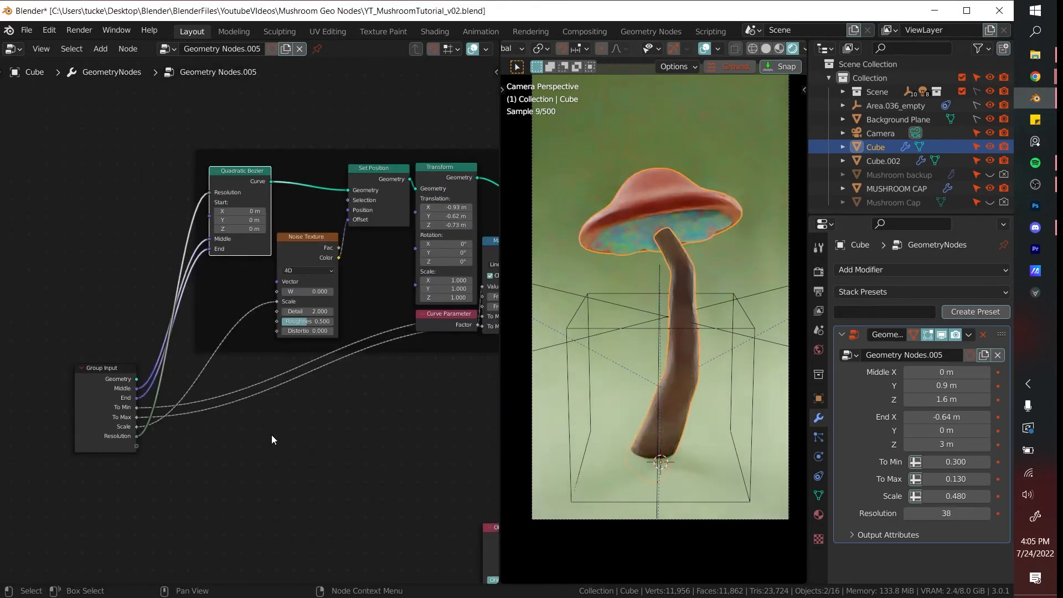
# - Expose the Scale of Instance on Points as a group input
pyautogui.click(276, 430)
pyautogui.moveTo(313, 399); pyautogui.dragTo(144, 345, button='middle')
pyautogui.scroll(-2, 166, 333)
pyautogui.moveTo(368, 354); pyautogui.dragTo(442, 351)
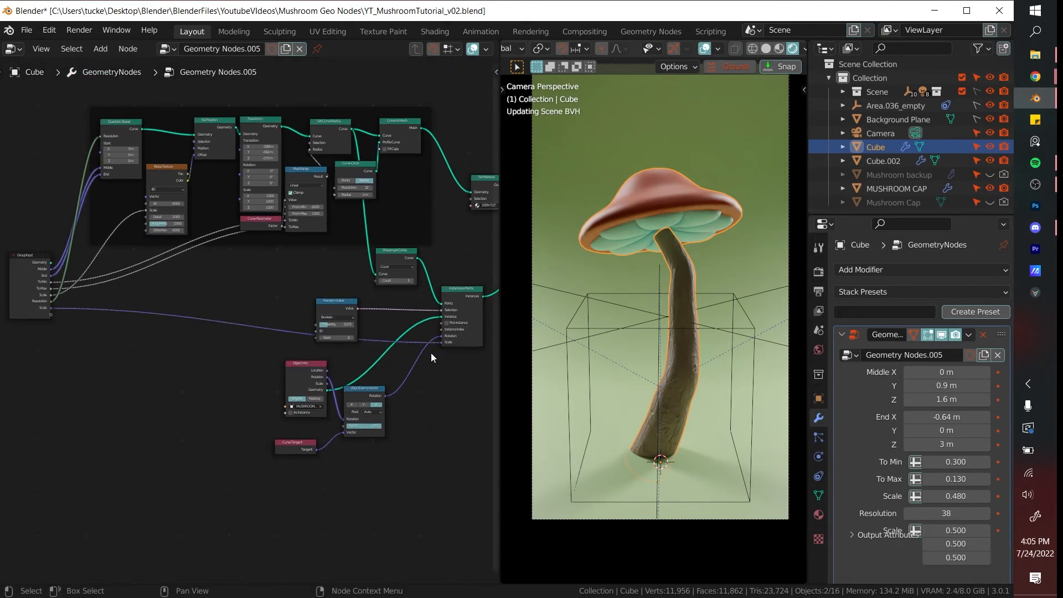
# - Show the node group's input settings, widen the node editor, and remove the Geometry input
pyautogui.scroll(2, 434, 358)
pyautogui.press('n')
pyautogui.click(492, 169)
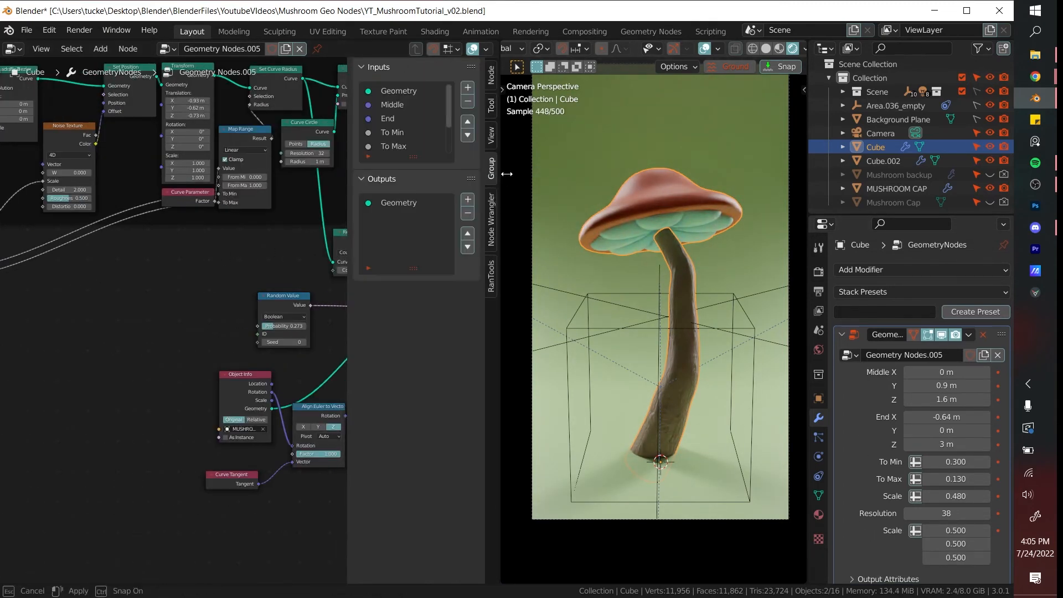
pyautogui.moveTo(501, 171); pyautogui.dragTo(605, 176)
pyautogui.click(503, 91)
pyautogui.click(571, 101)
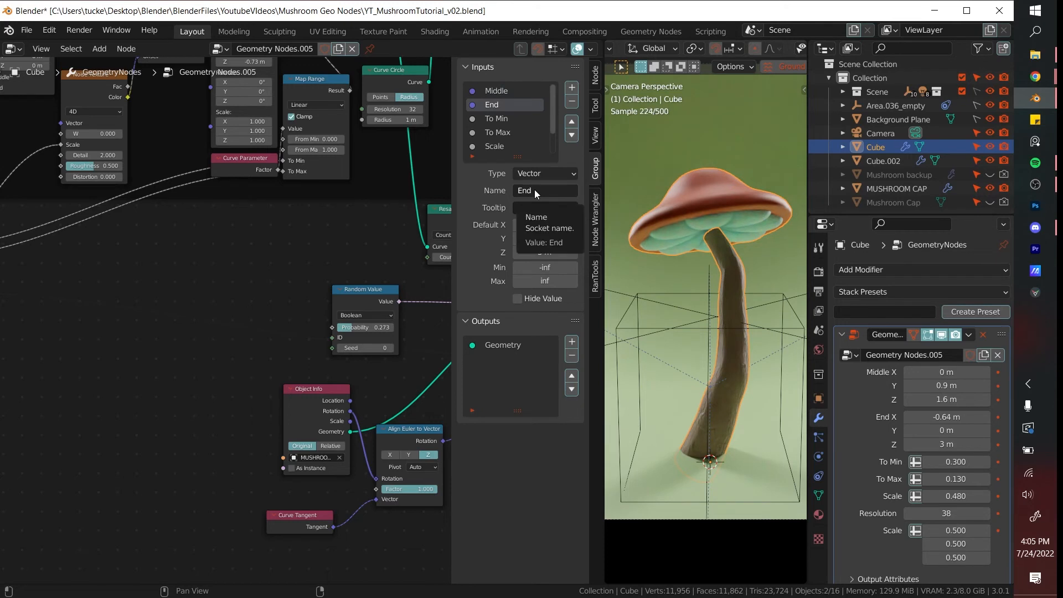
# - Rename the Middle input as "mid position" and the End input as "end postion"
pyautogui.click(502, 104)
pyautogui.click(506, 91)
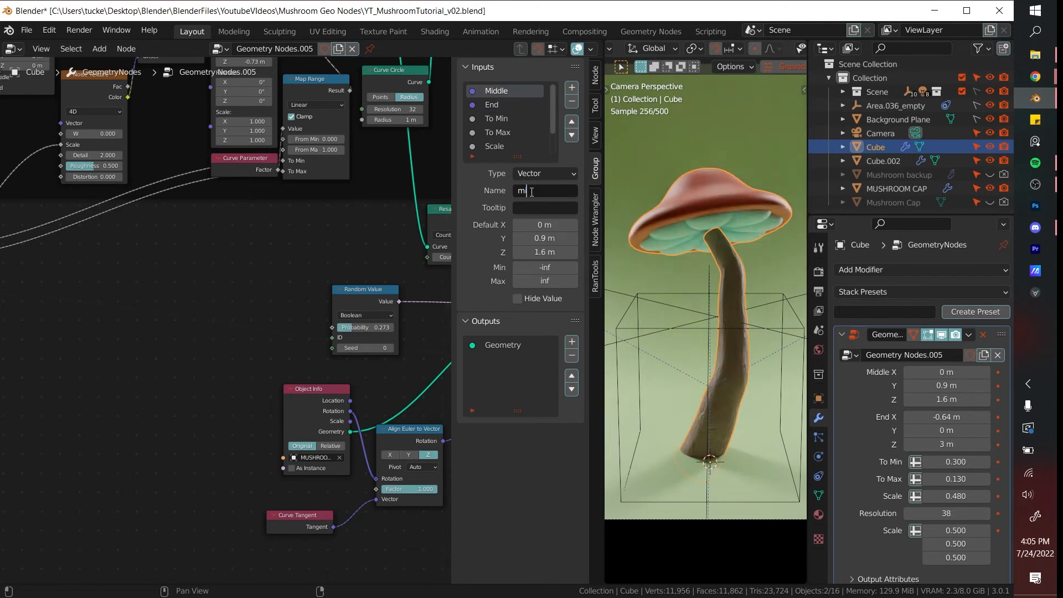
pyautogui.click(532, 191)
pyautogui.write('mid position')
pyautogui.press('Return')
pyautogui.click(501, 106)
pyautogui.click(551, 190)
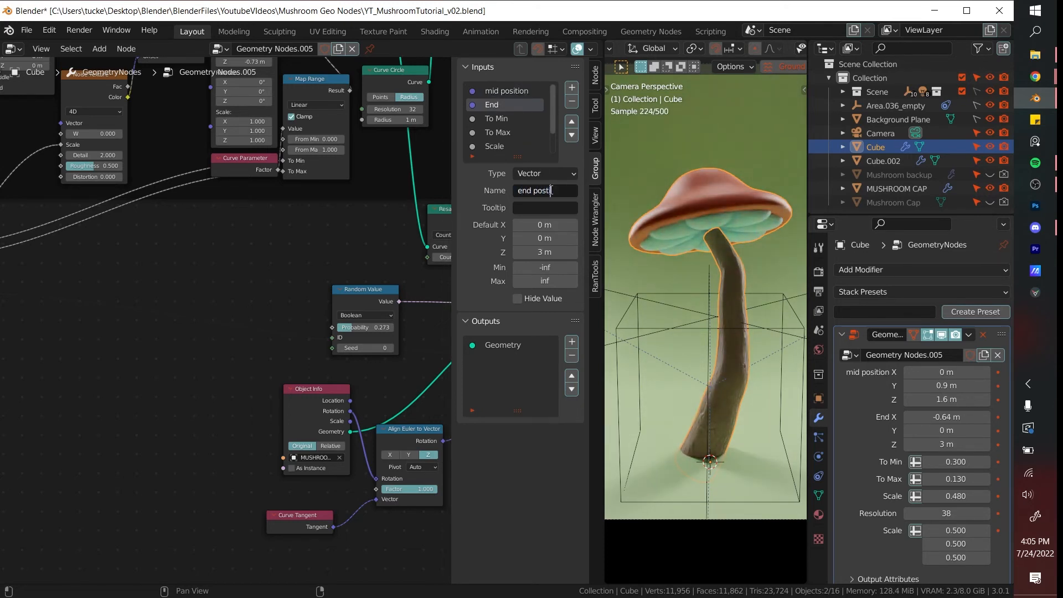
# - Test To Min at 0.620 to identify what it controls, and rename that input as "base"
pyautogui.click(497, 119)
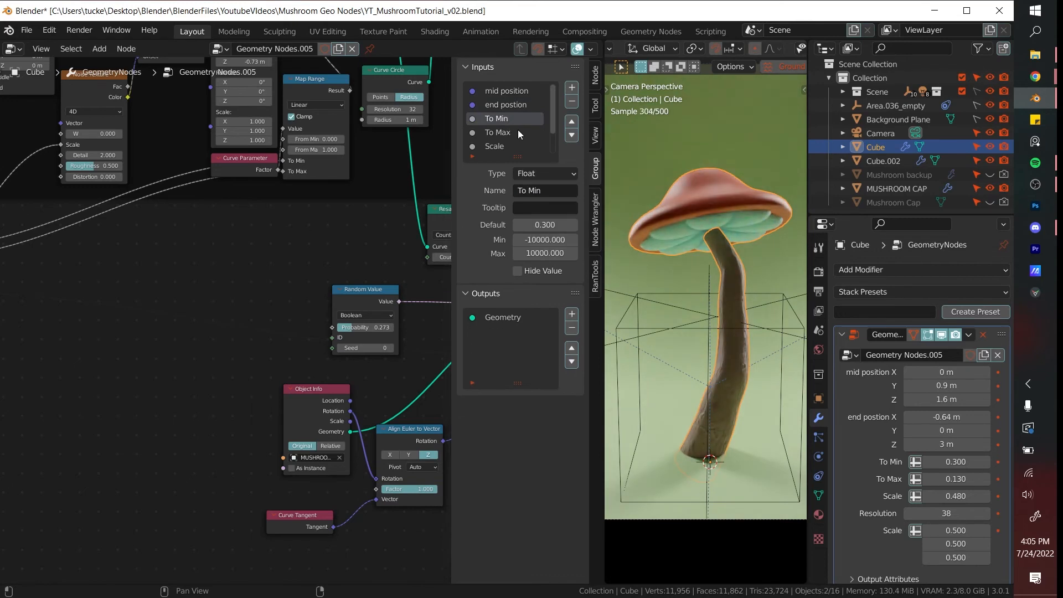
pyautogui.scroll(-2, 224, 280)
pyautogui.scroll(4, 224, 279)
pyautogui.moveTo(224, 280); pyautogui.dragTo(146, 353, button='middle')
pyautogui.moveTo(959, 464); pyautogui.dragTo(978, 464)
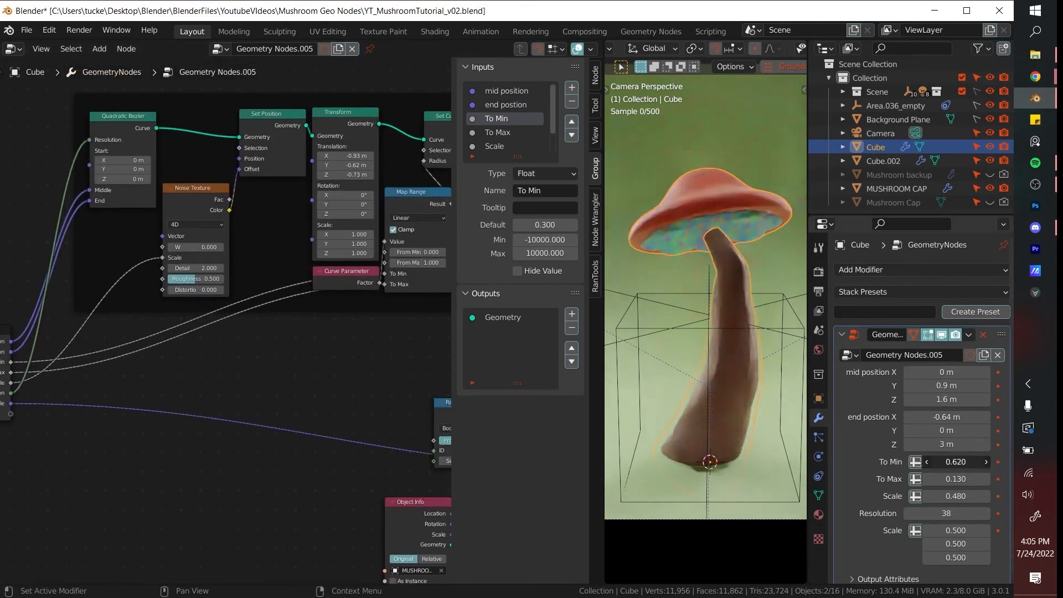
pyautogui.rightClick(977, 464)
pyautogui.click(543, 192)
pyautogui.write('base')
pyautogui.press('Return')
# - Rename the To Max input as "top of stem"
pyautogui.click(499, 134)
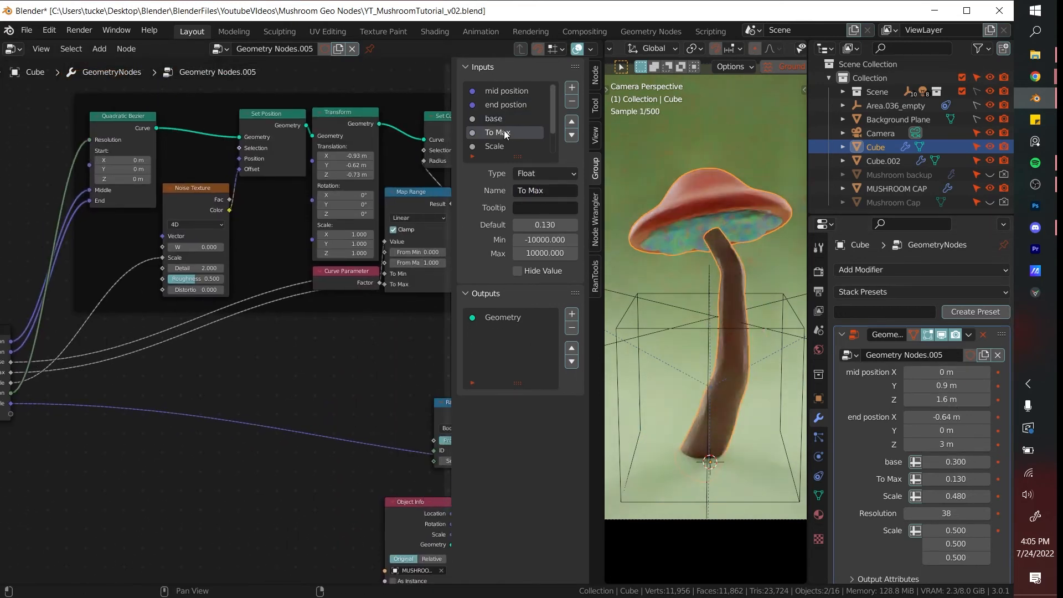
pyautogui.doubleClick(535, 195)
pyautogui.write('top of stem')
pyautogui.press('Return')
# - Rename the base input as "base of stem" and try a value of 0.810 for it without keeping the change
pyautogui.click(500, 119)
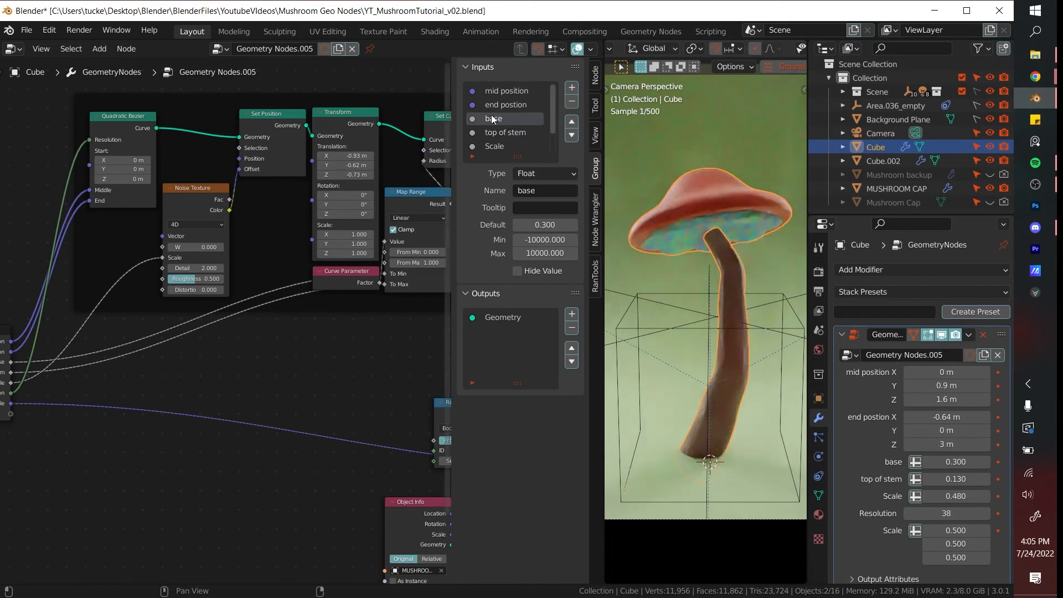
pyautogui.click(543, 192)
pyautogui.write('base of stem')
pyautogui.moveTo(957, 463); pyautogui.dragTo(986, 463)
pyautogui.rightClick(986, 463)
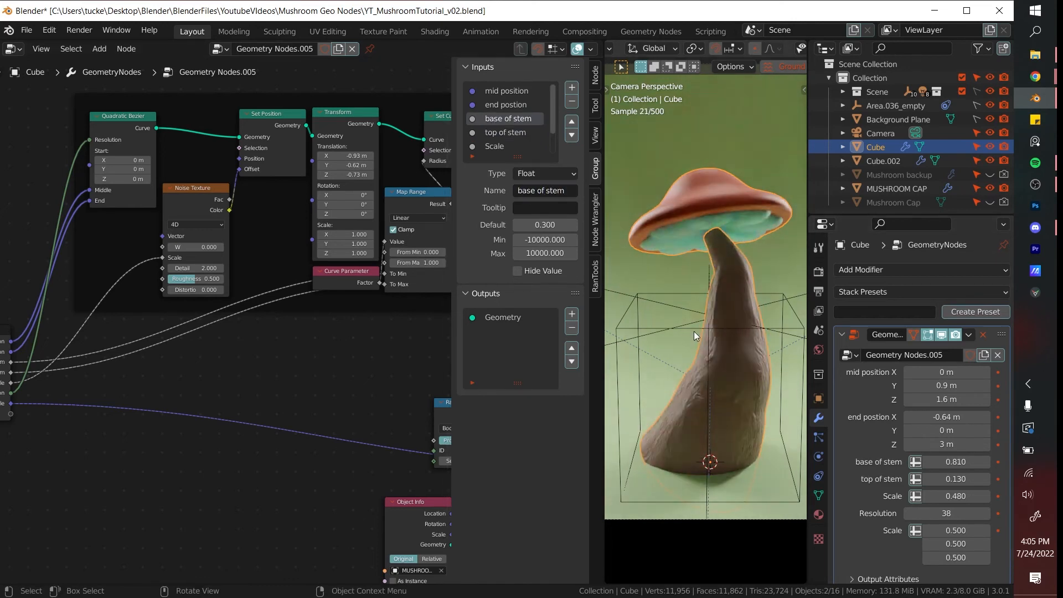
# - Rename the float Scale input as "noise scale", trying out its value in the modifier settings
pyautogui.scroll(-1, 500, 136)
pyautogui.click(502, 134)
pyautogui.moveTo(956, 497); pyautogui.dragTo(979, 497)
pyautogui.rightClick(980, 497)
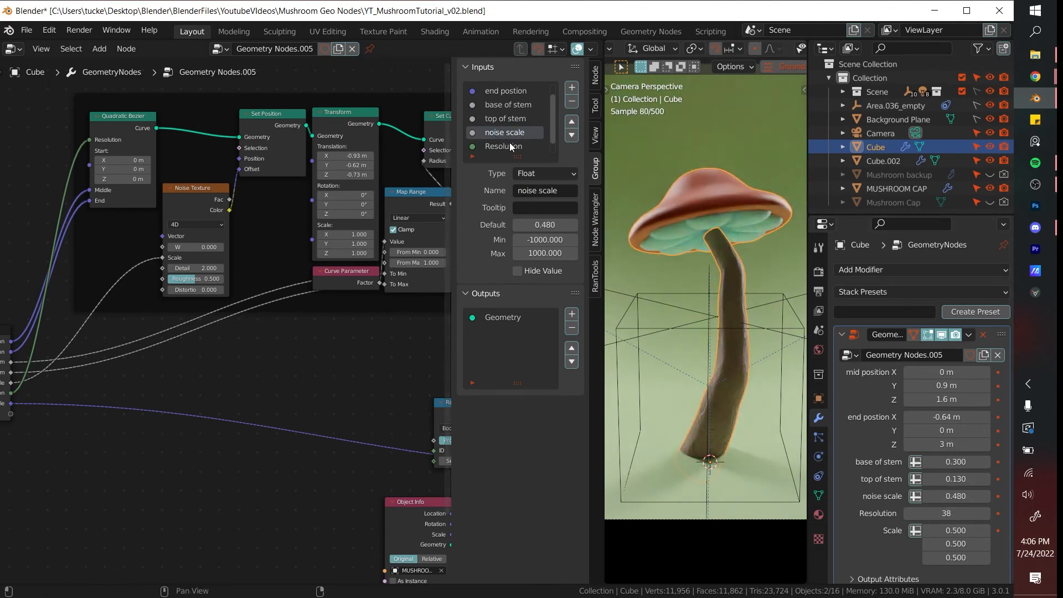
# - Rename the vector Scale input as "Cap scale"
pyautogui.click(506, 145)
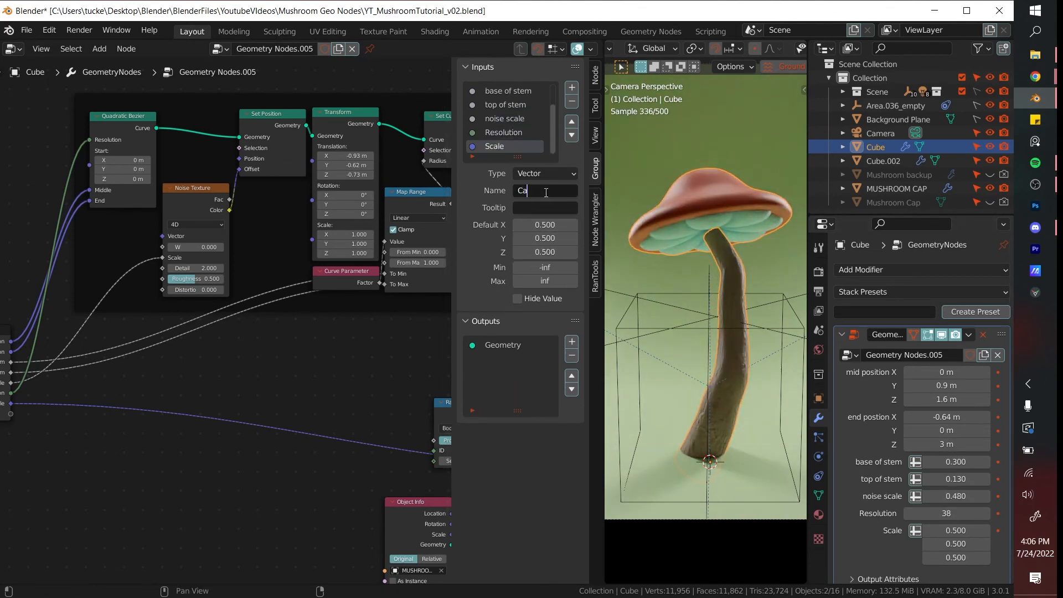